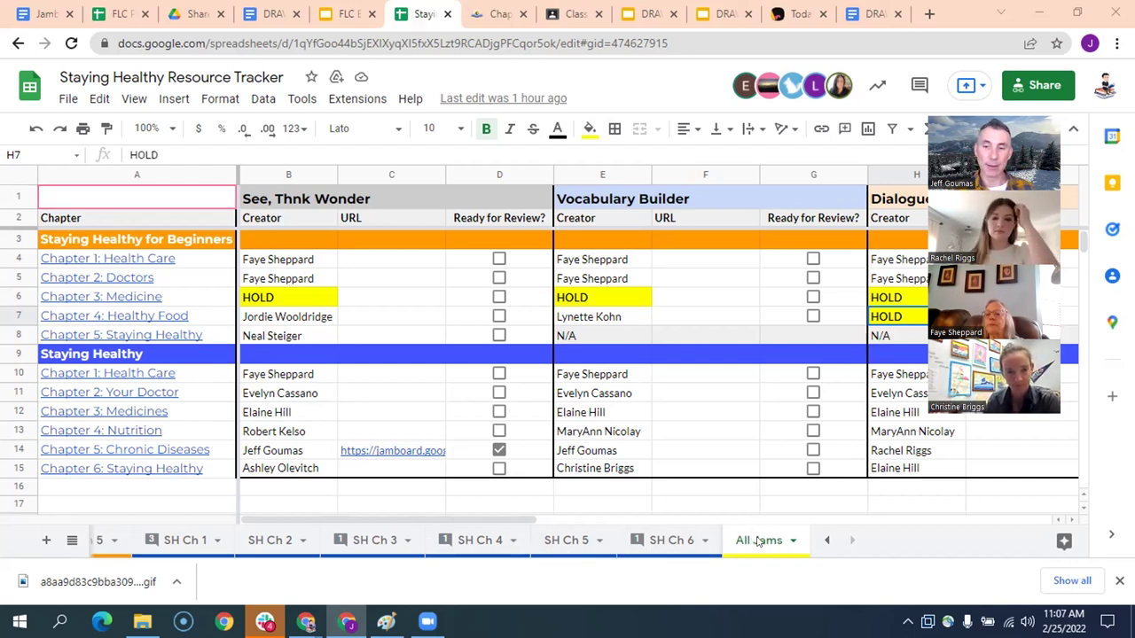
Move the All Jams sheet forward so it sits between Chapter Index and SHB Ch 1, and dismiss the downloads bar.
drag(758, 542, 169, 542)
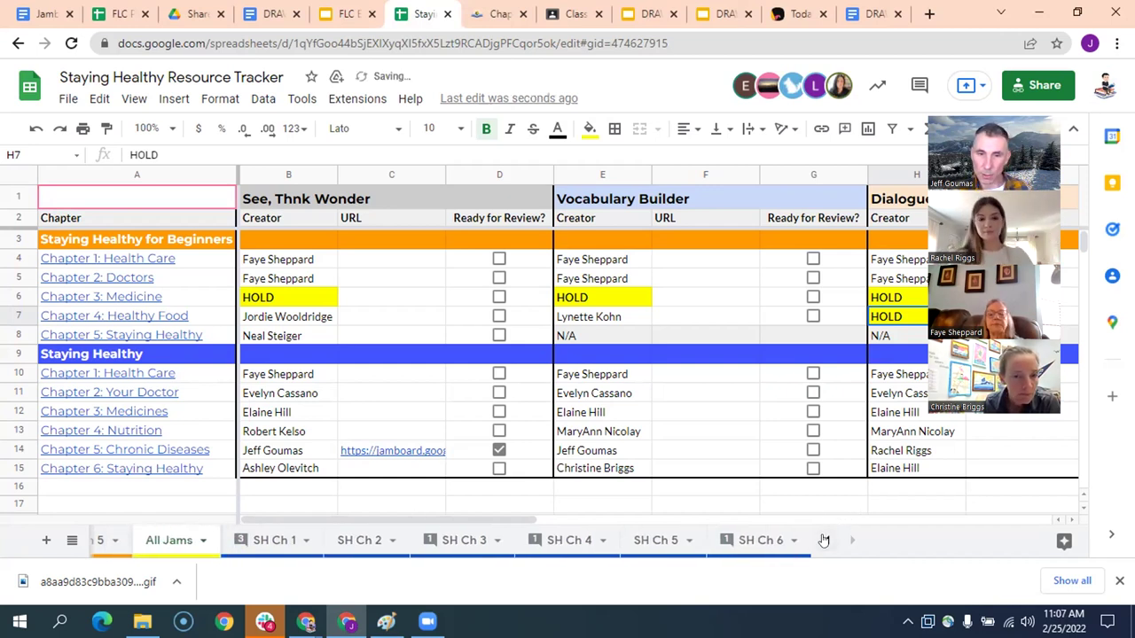
click(826, 540)
drag(760, 542, 266, 543)
click(826, 540)
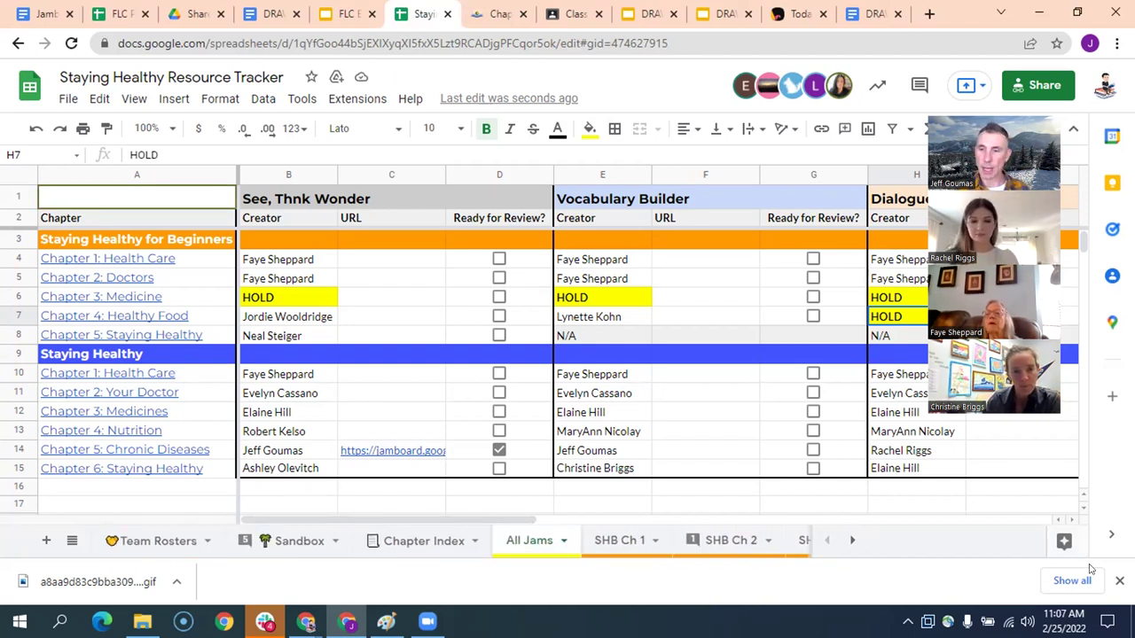
click(1119, 581)
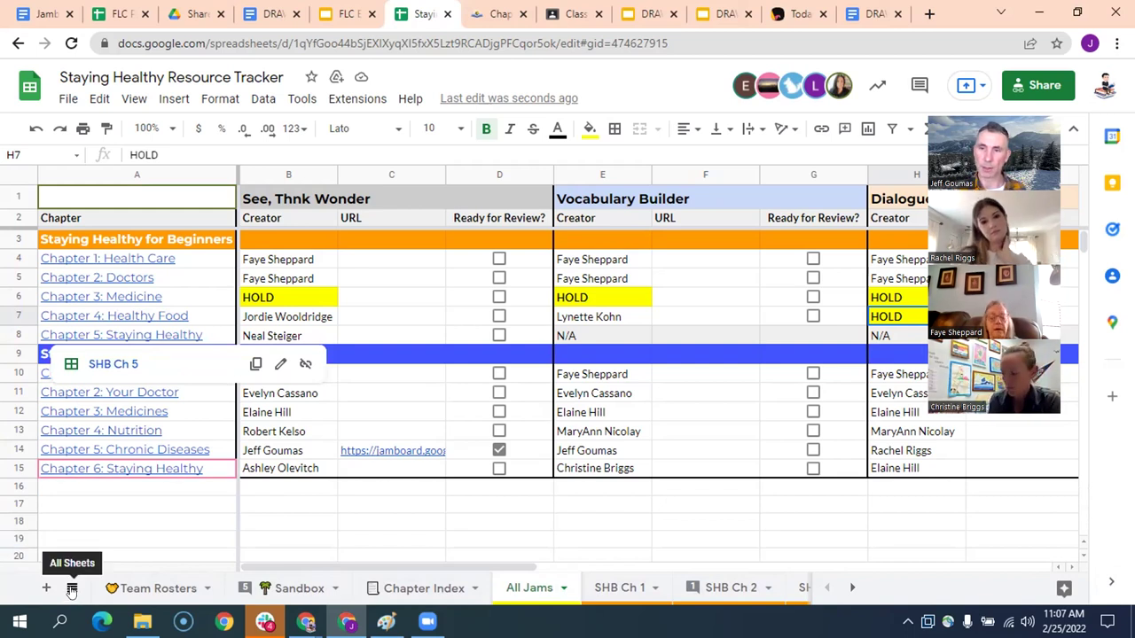
Look through the list of all sheets in the workbook and choose All Jams.
click(72, 588)
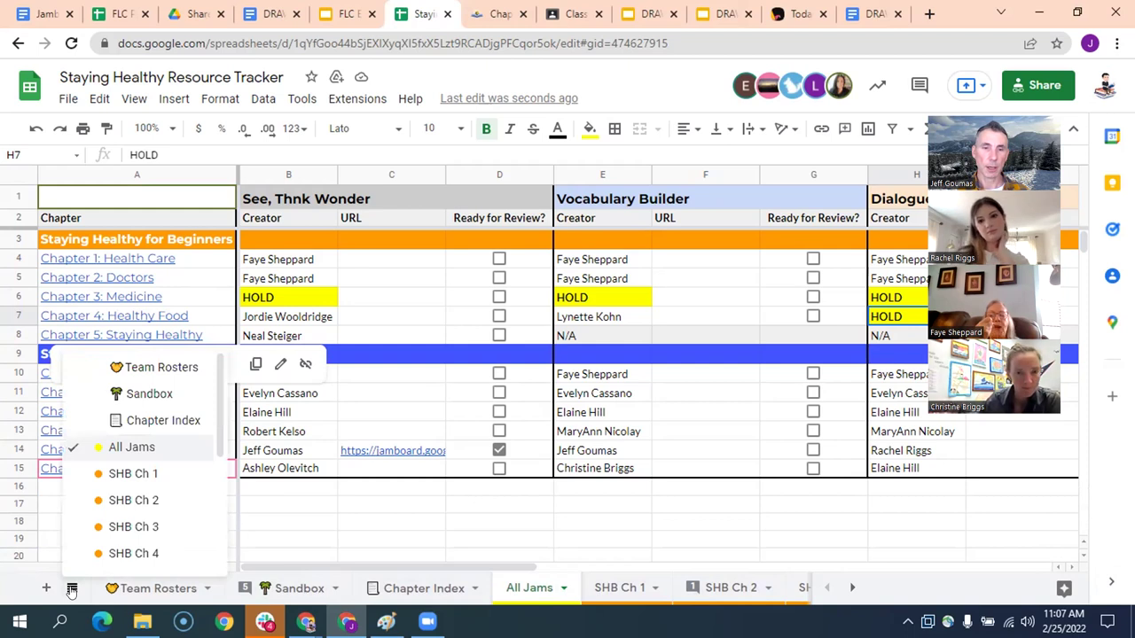
scroll(132, 443, down, 3)
scroll(133, 437, up, 1)
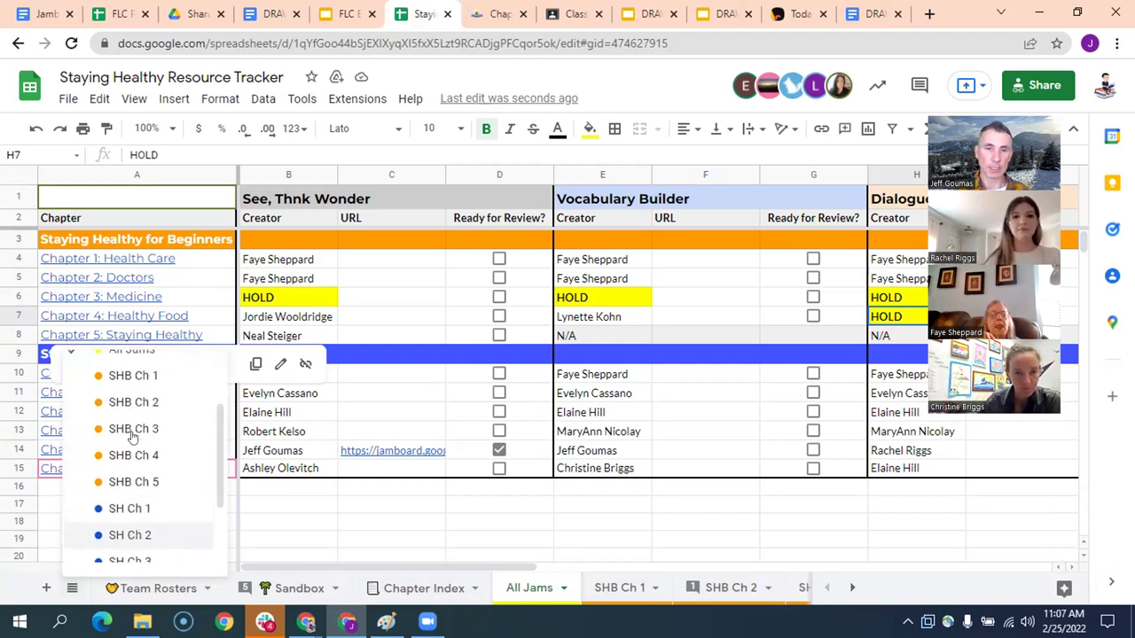
scroll(133, 435, up, 2)
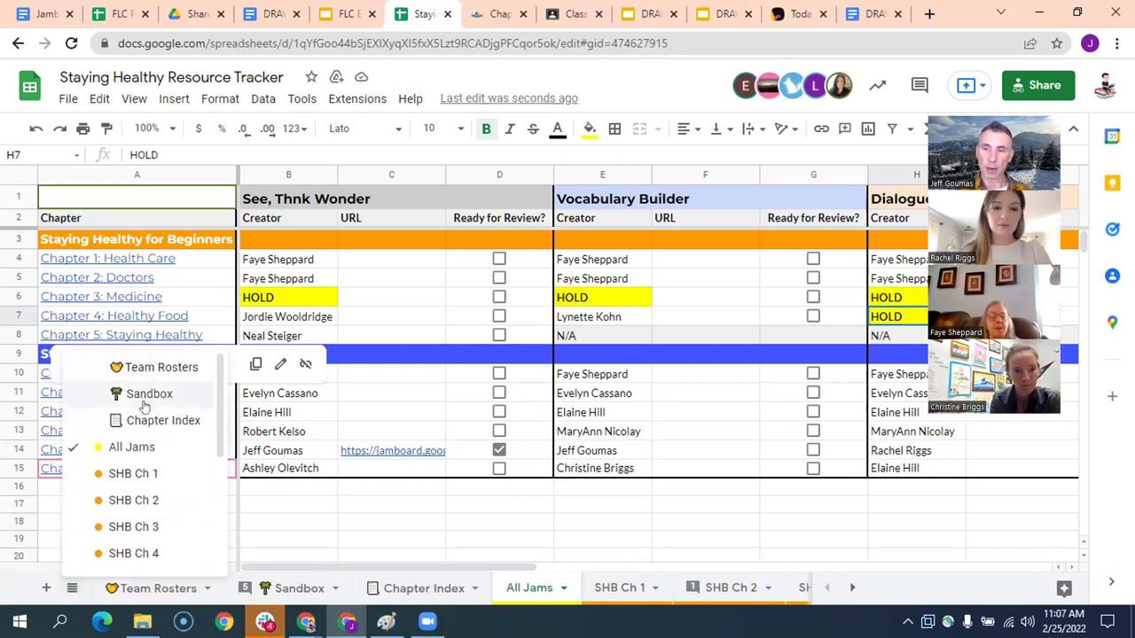
scroll(146, 413, down, 4)
scroll(151, 435, up, 4)
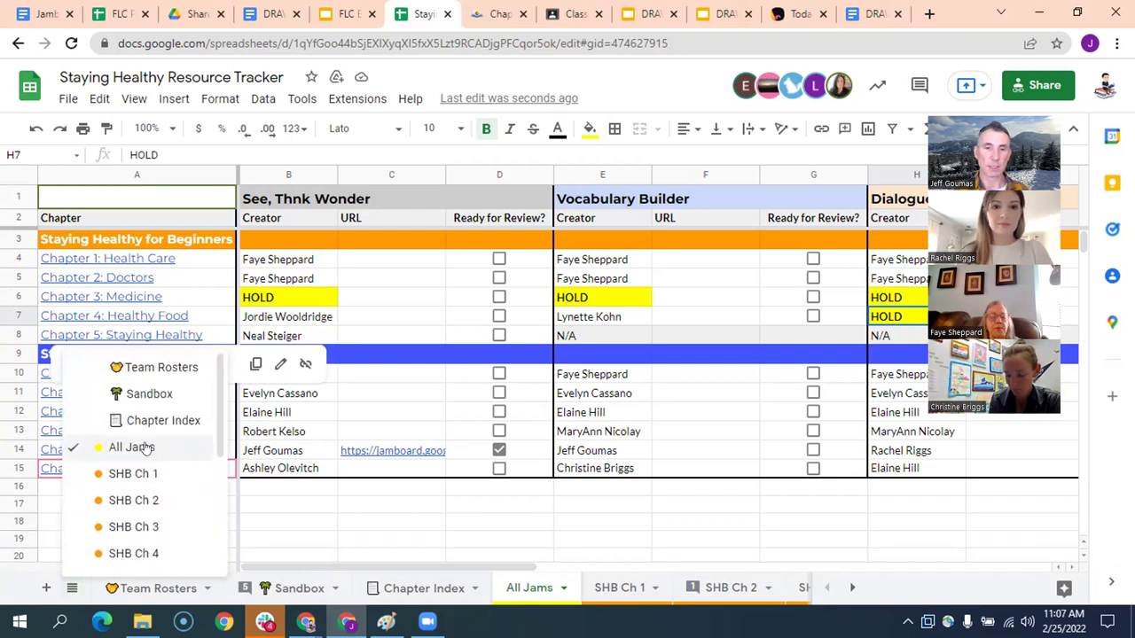
scroll(139, 469, down, 4)
scroll(139, 461, up, 4)
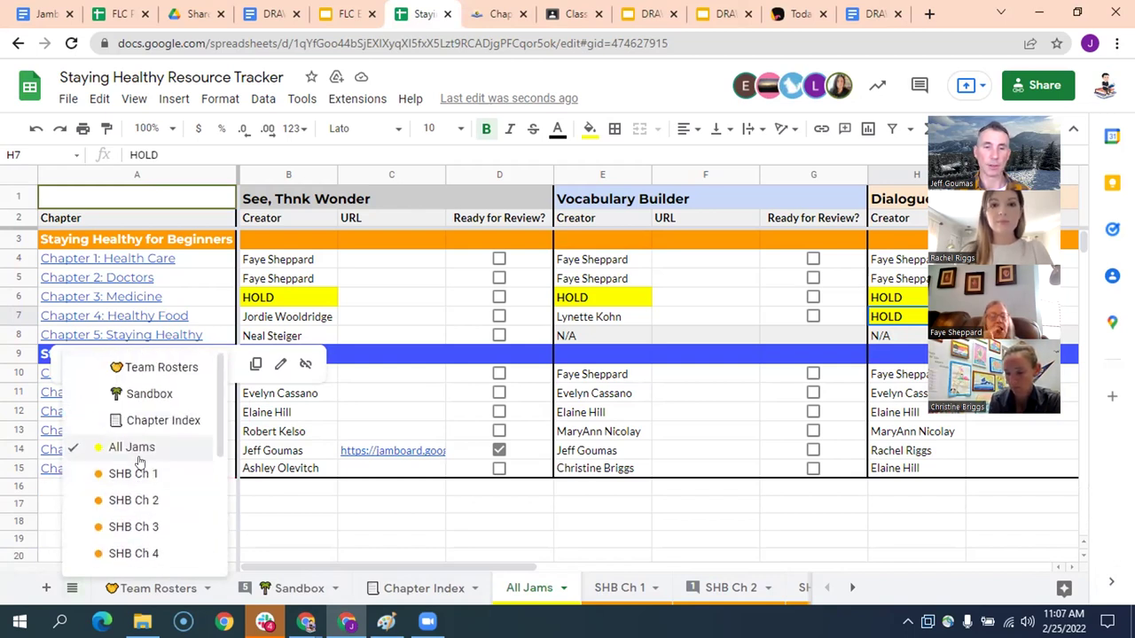
click(134, 447)
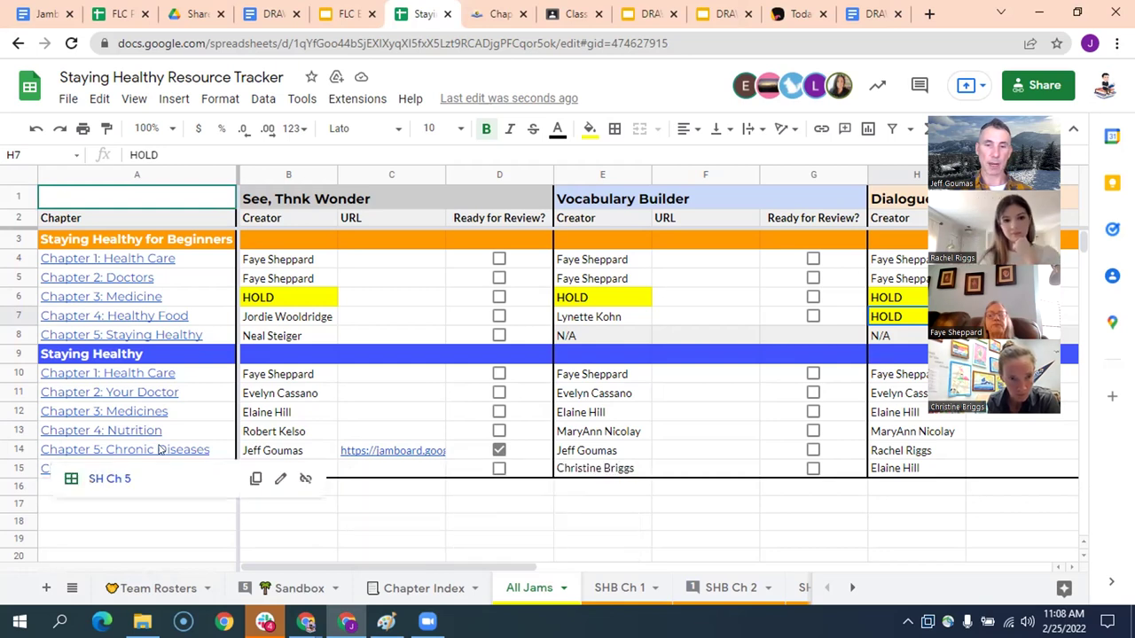
Open the SH Ch 5 sheet and copy the Jamboard link from the Vocabulary Builder resource URL in C5.
click(73, 589)
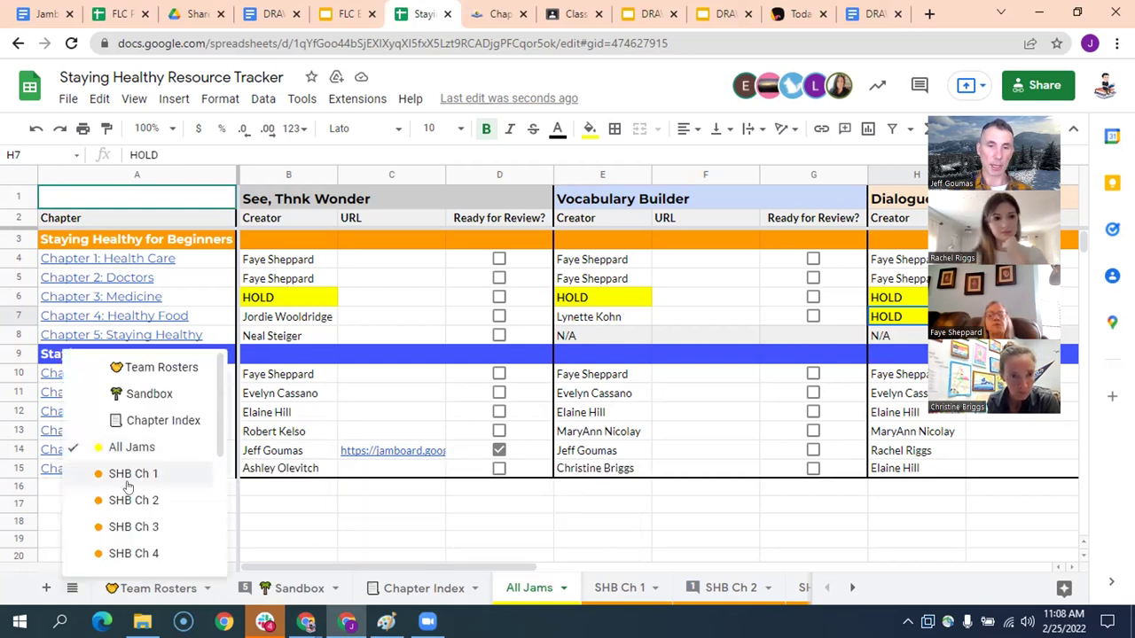
scroll(120, 470, down, 3)
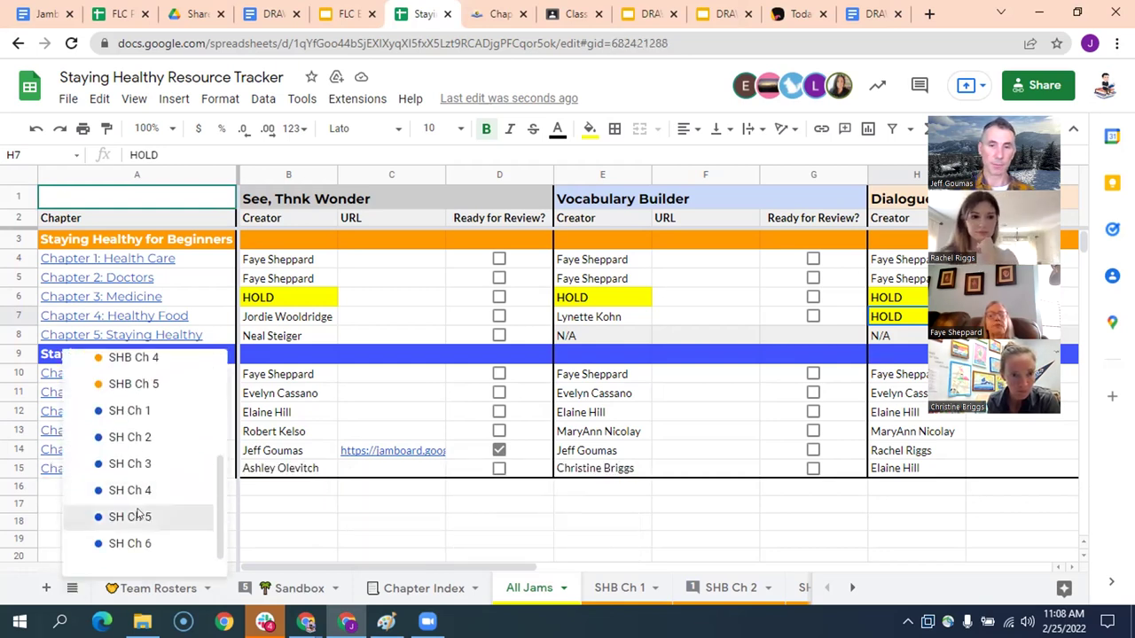
click(139, 516)
click(456, 325)
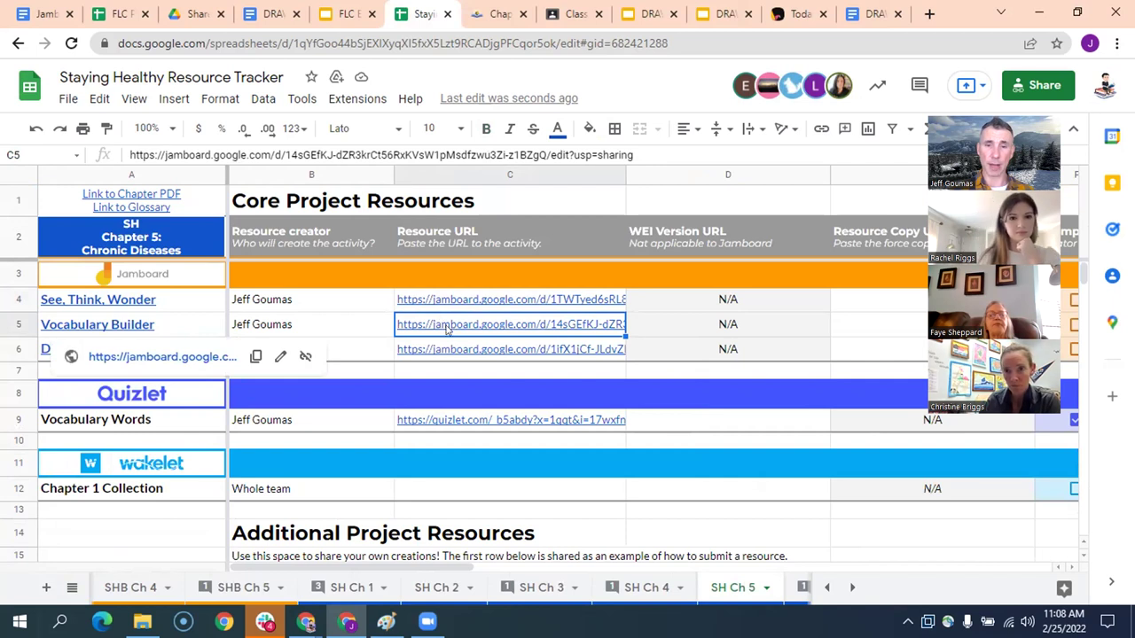
click(360, 319)
click(436, 325)
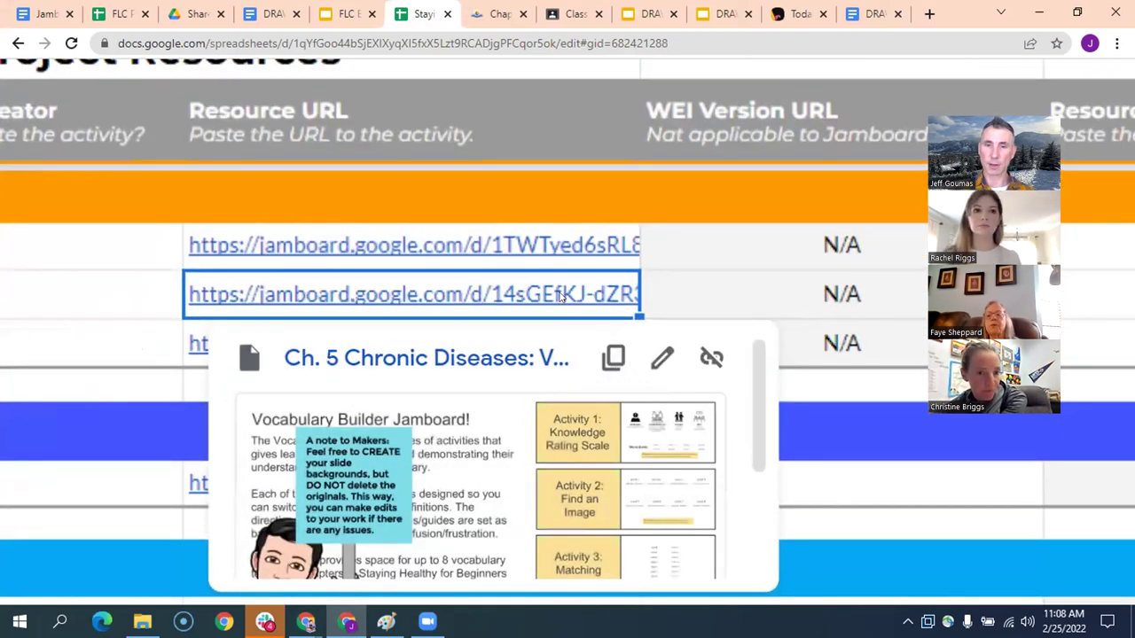
click(608, 356)
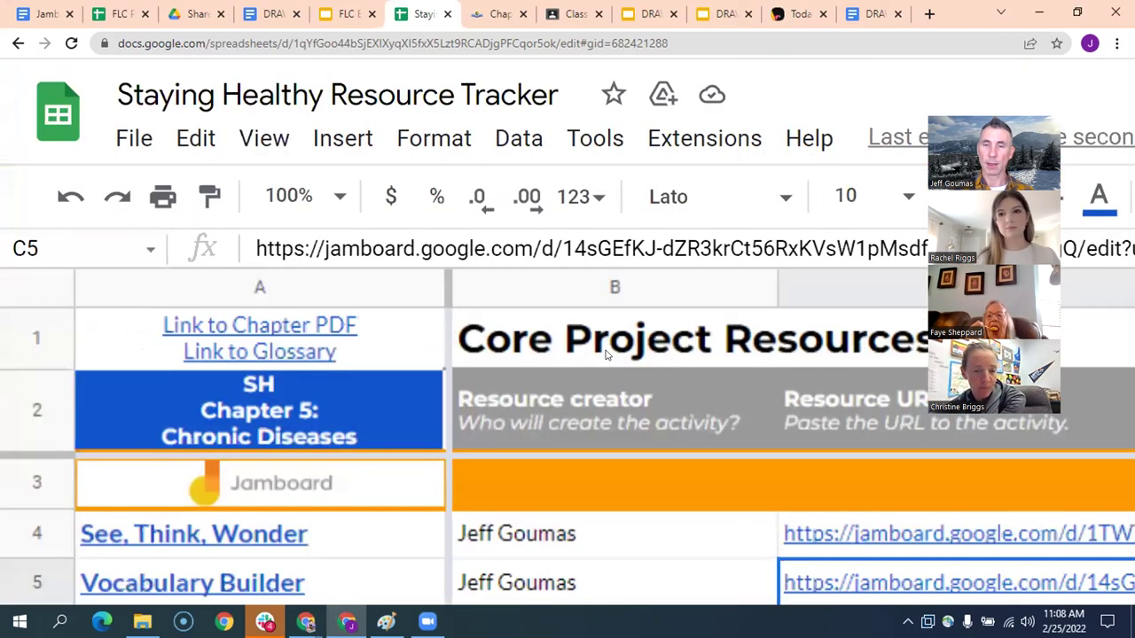
Restore the normal page magnification and return to the All Jams sheet.
scroll(612, 353, down, 3)
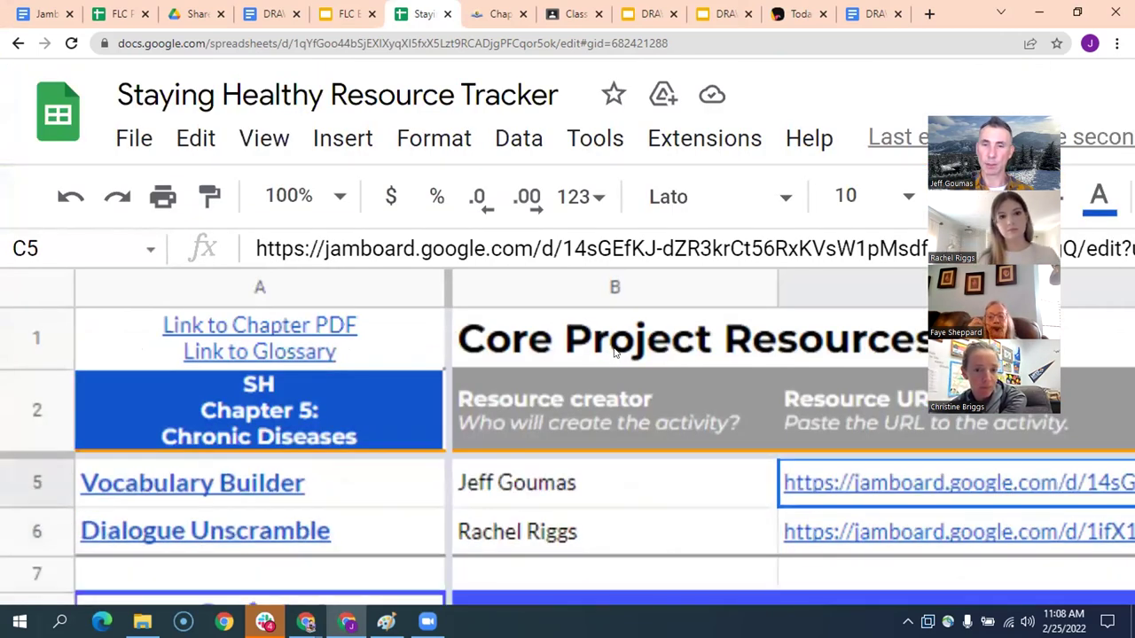
scroll(612, 356, down, 2)
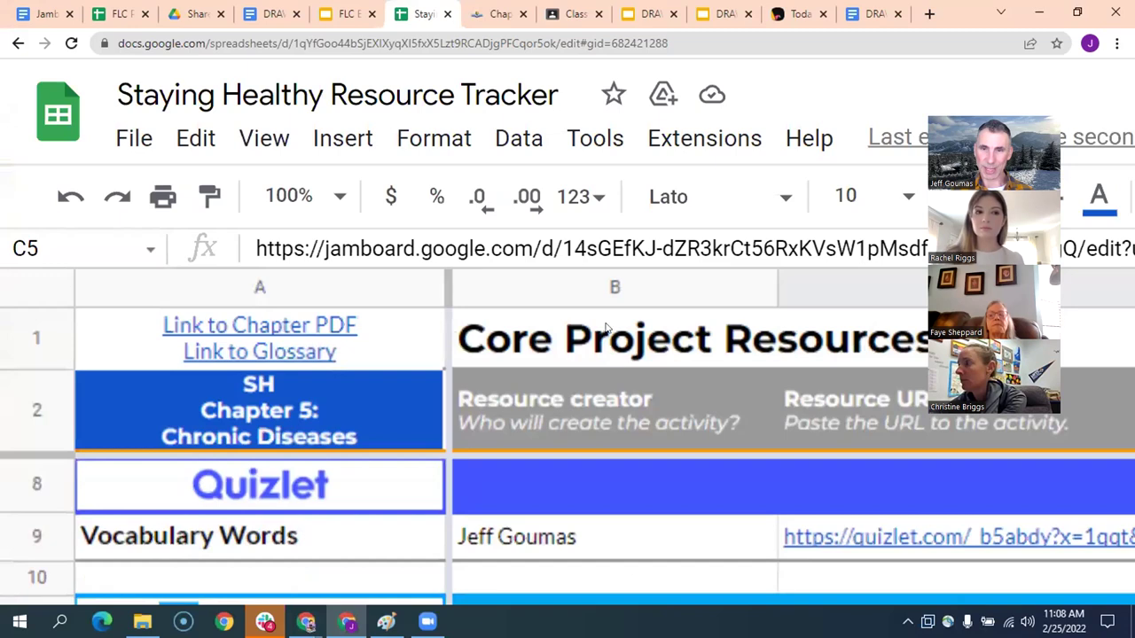
key(ctrl+minus)
key(ctrl+minus)
key(ctrl+minus)
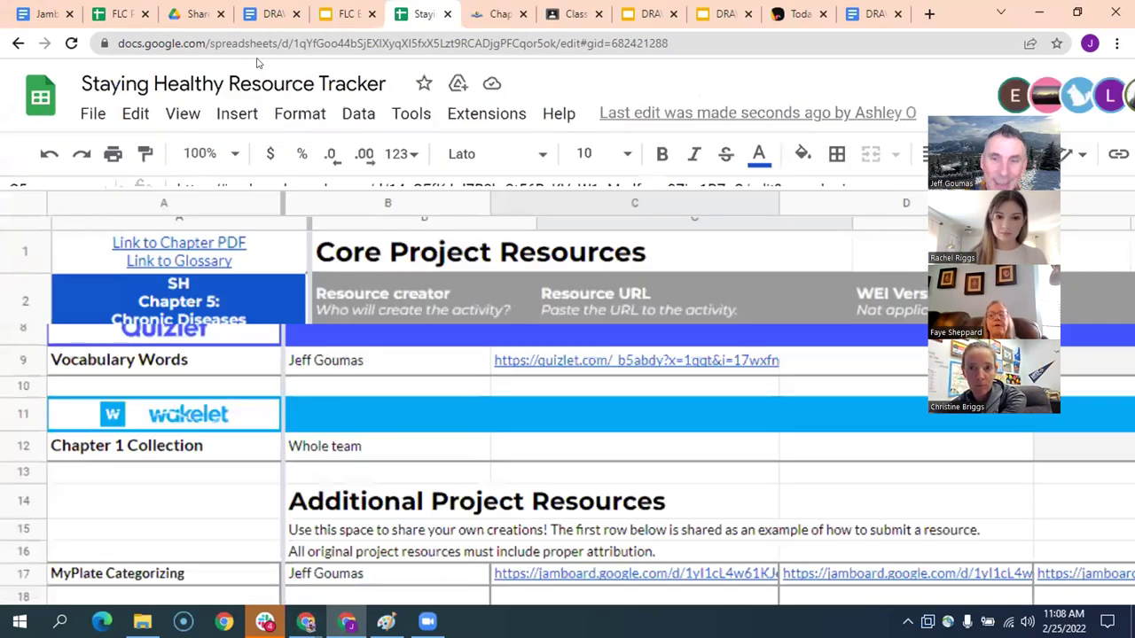
scroll(399, 266, up, 5)
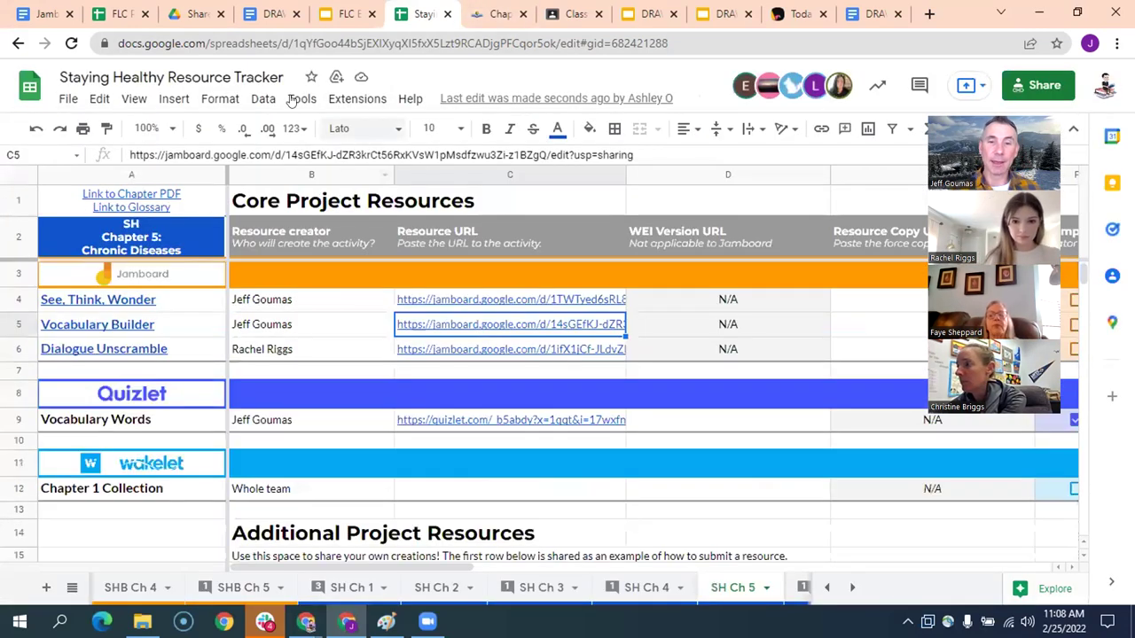
click(72, 588)
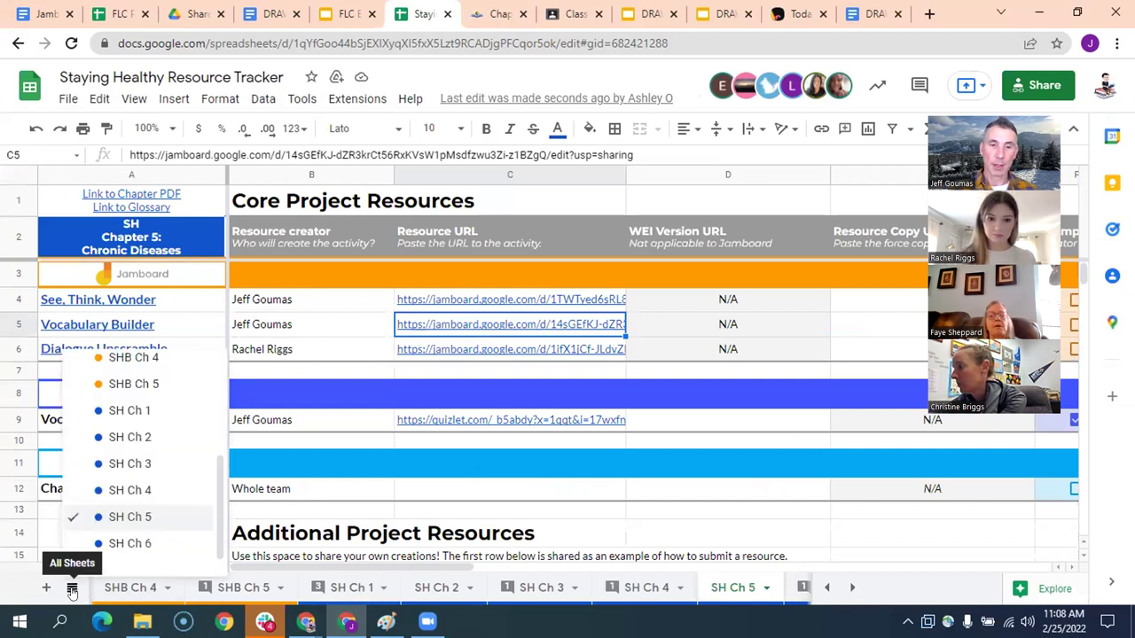
scroll(100, 515, up, 1)
scroll(100, 516, up, 2)
click(124, 446)
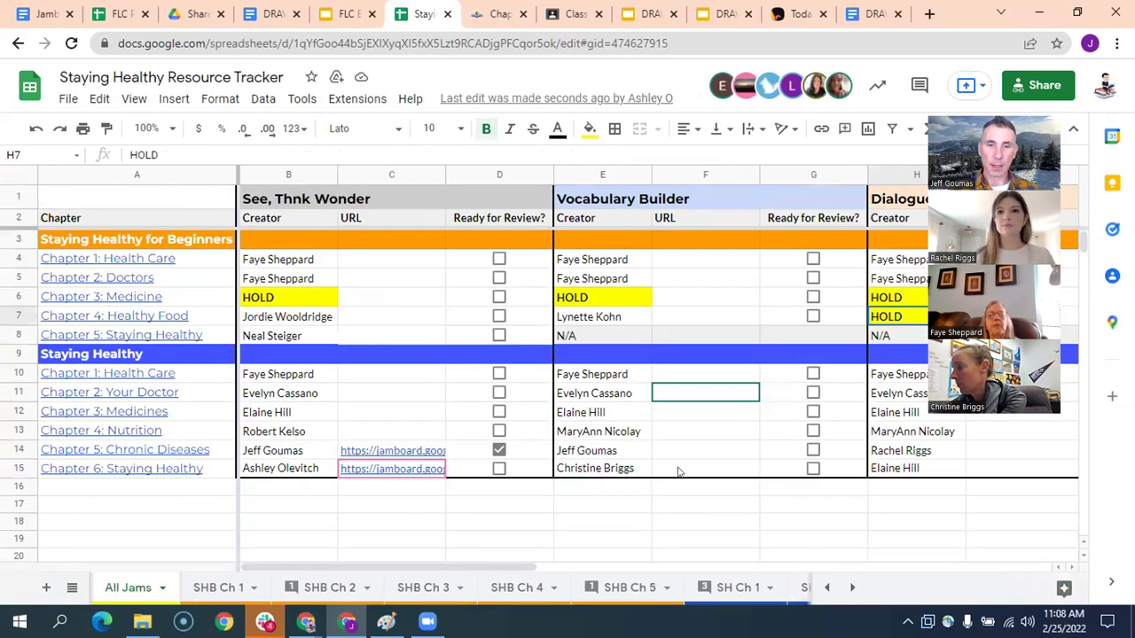
Paste the copied Jamboard link into the Vocabulary Builder URL cell for Staying Healthy Chapter 5: Chronic Diseases (F14).
click(700, 449)
double_click(700, 446)
key(ctrl+v)
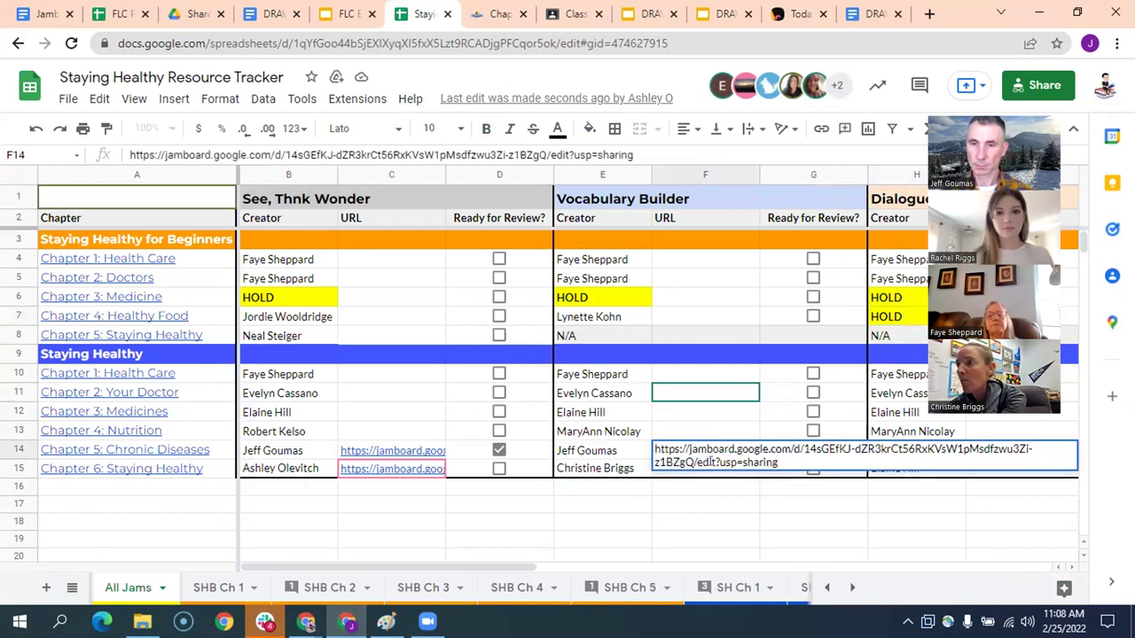
key(Return)
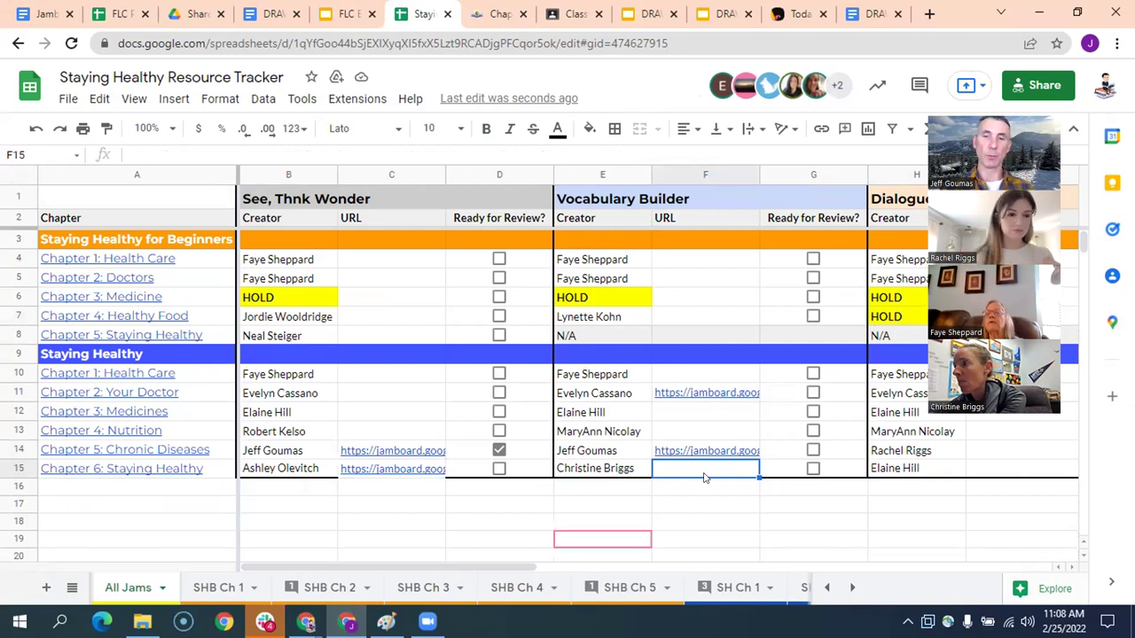
key(ctrl+v)
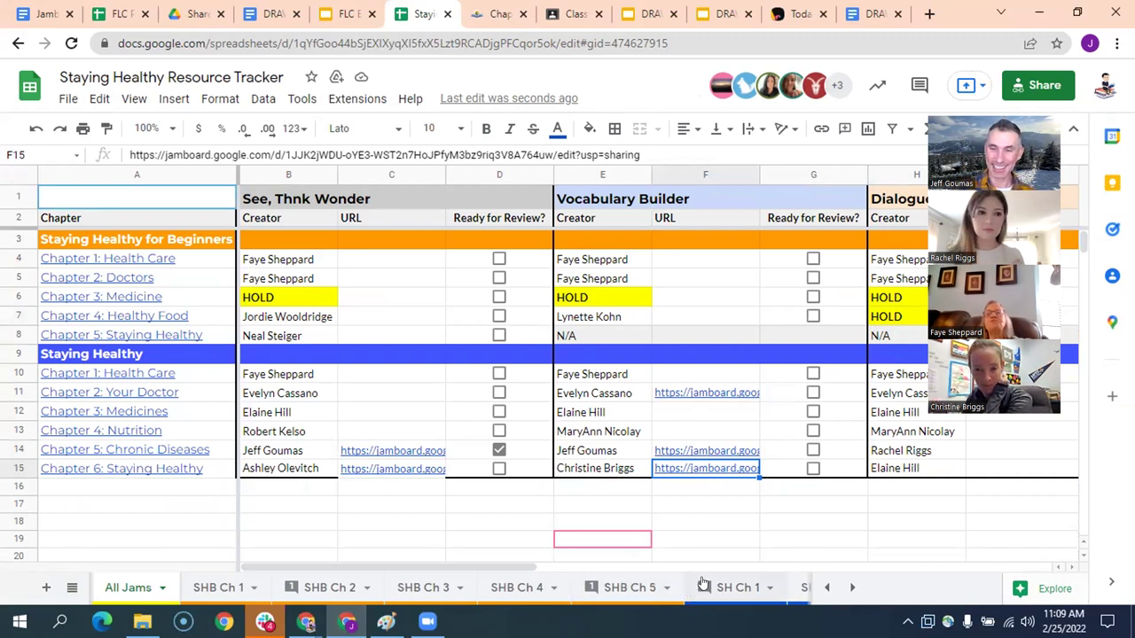
Open the SH Ch 1 sheet and copy the first See, Think, Wonder Jamboard link from C4.
click(736, 588)
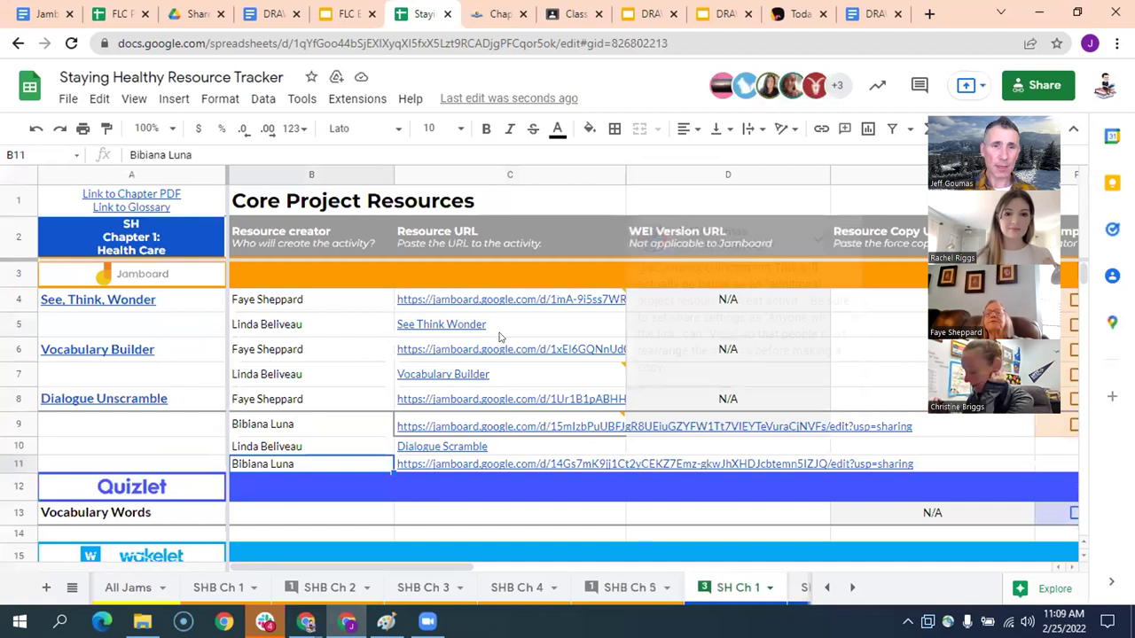
mouse_move(448, 298)
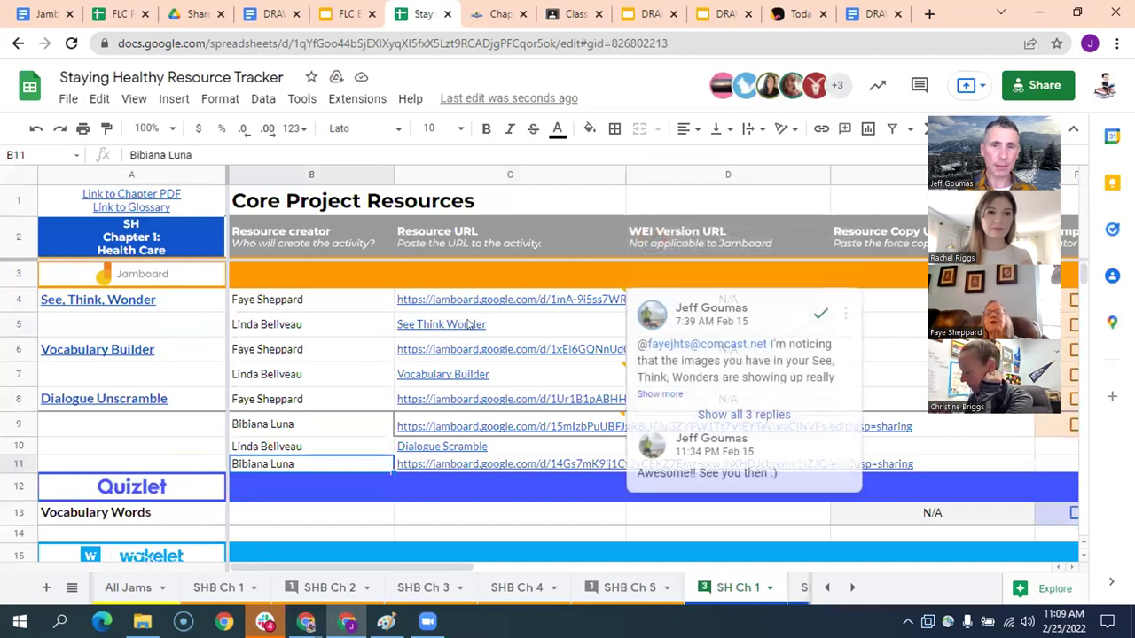
click(451, 299)
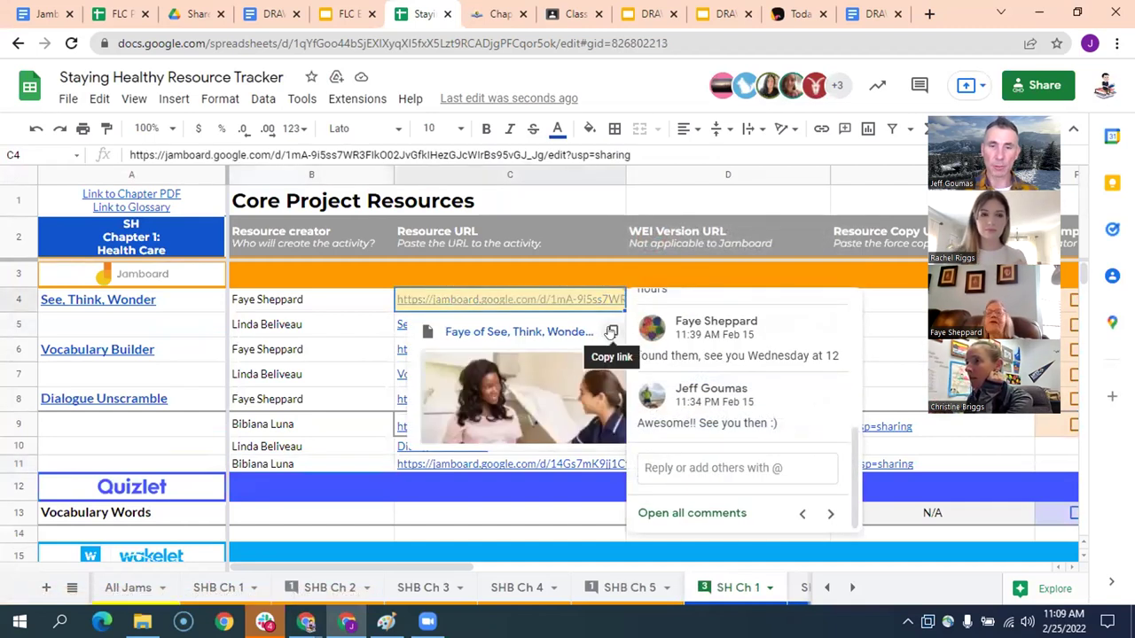
click(610, 332)
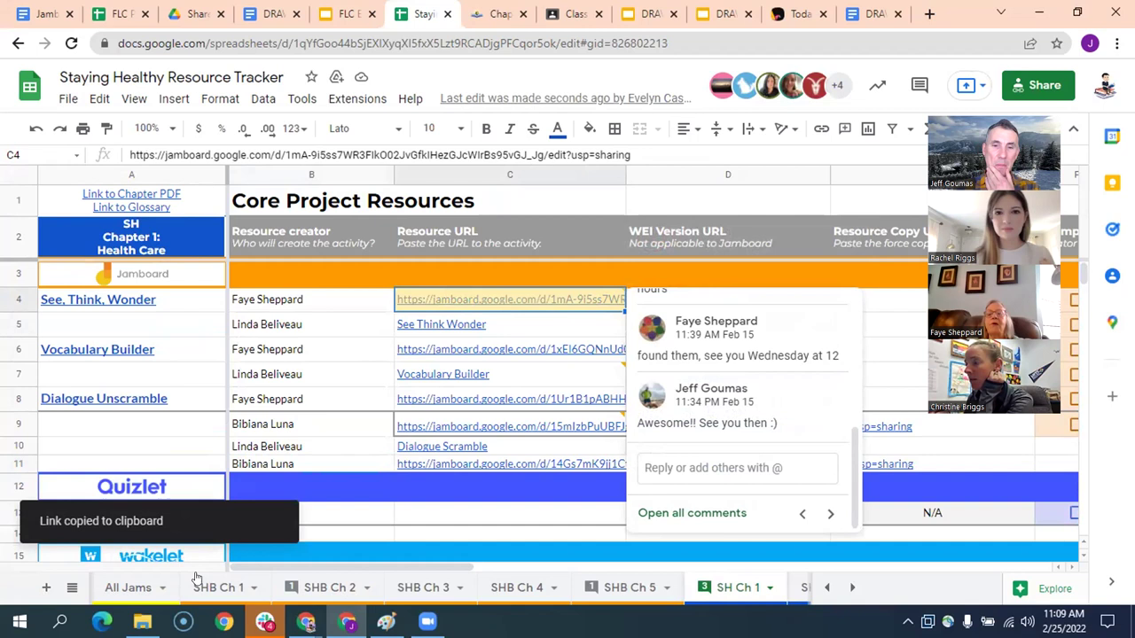
Paste the copied link into the See, Think, Wonder URL cell for Staying Healthy Chapter 1: Health Care (C10) on All Jams.
click(147, 593)
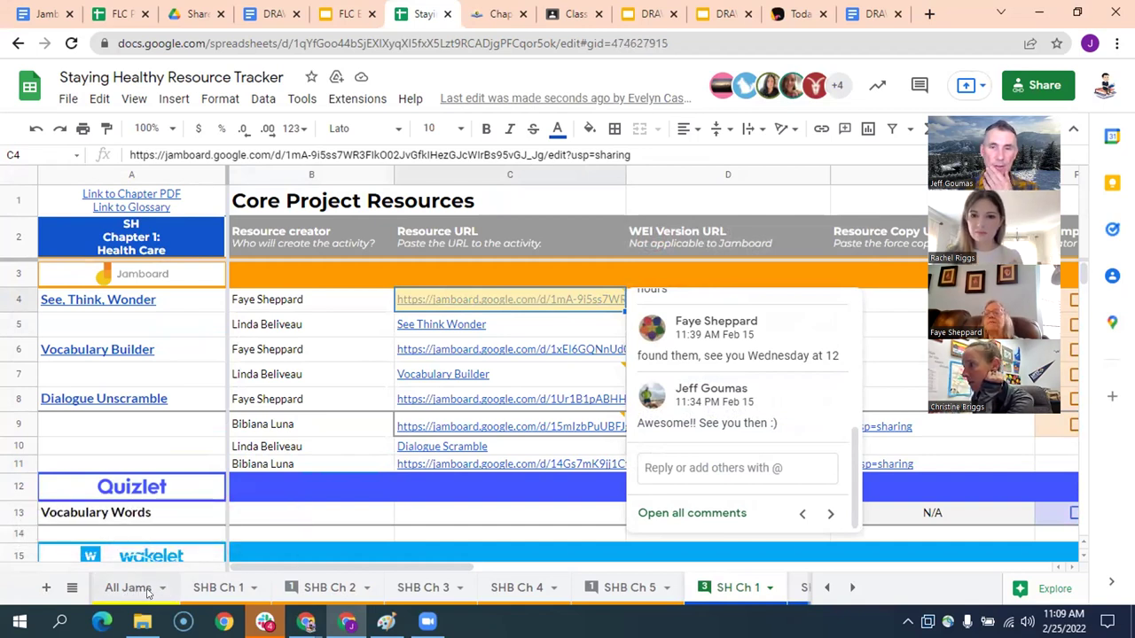
double_click(375, 378)
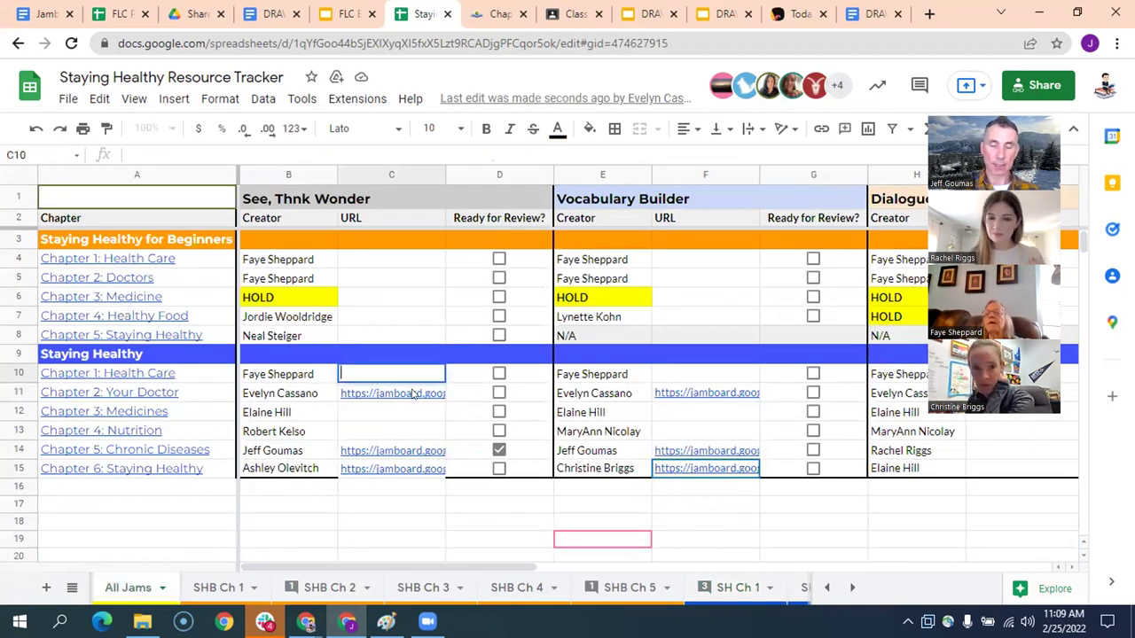
mouse_move(413, 394)
key(ctrl+v)
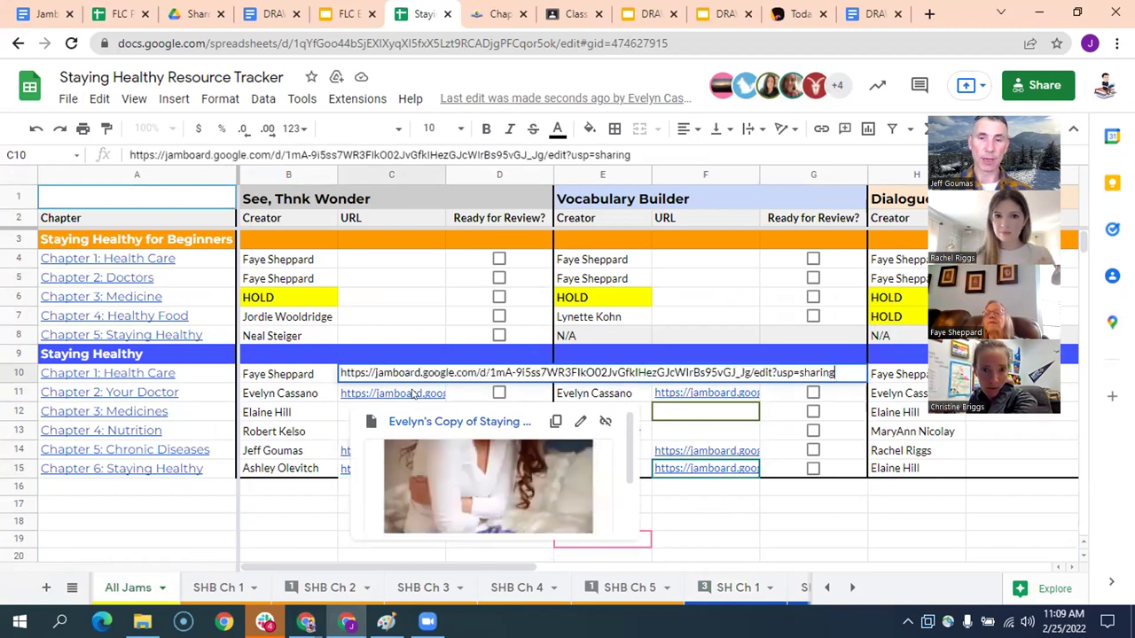
key(Return)
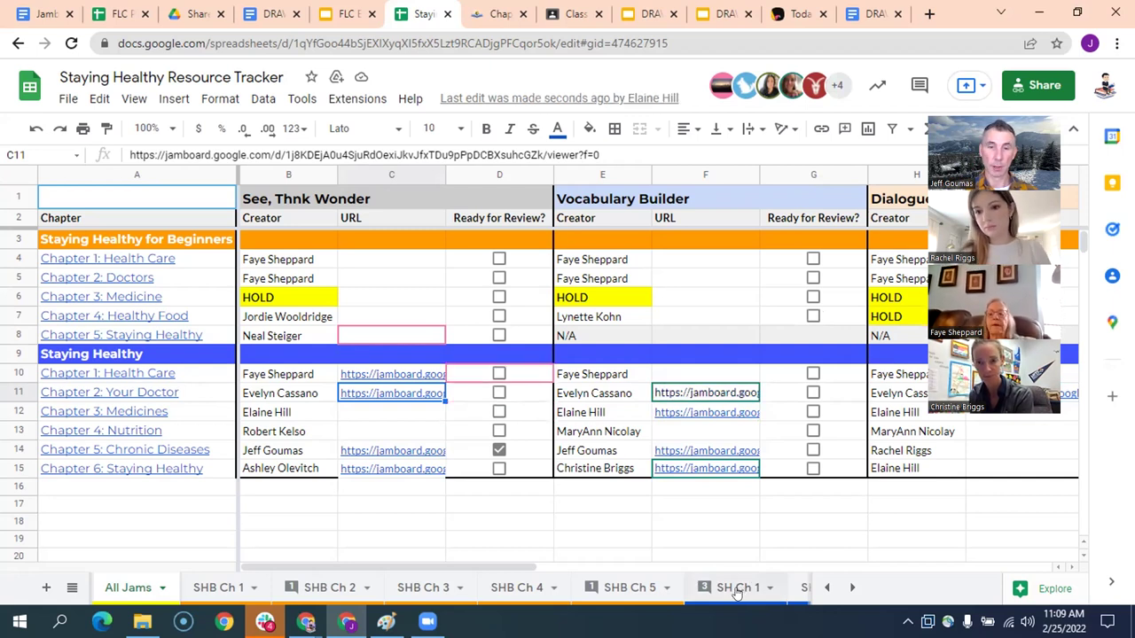
Open the SH Ch 1 sheet again and copy the first Vocabulary Builder Jamboard link from C6.
click(738, 589)
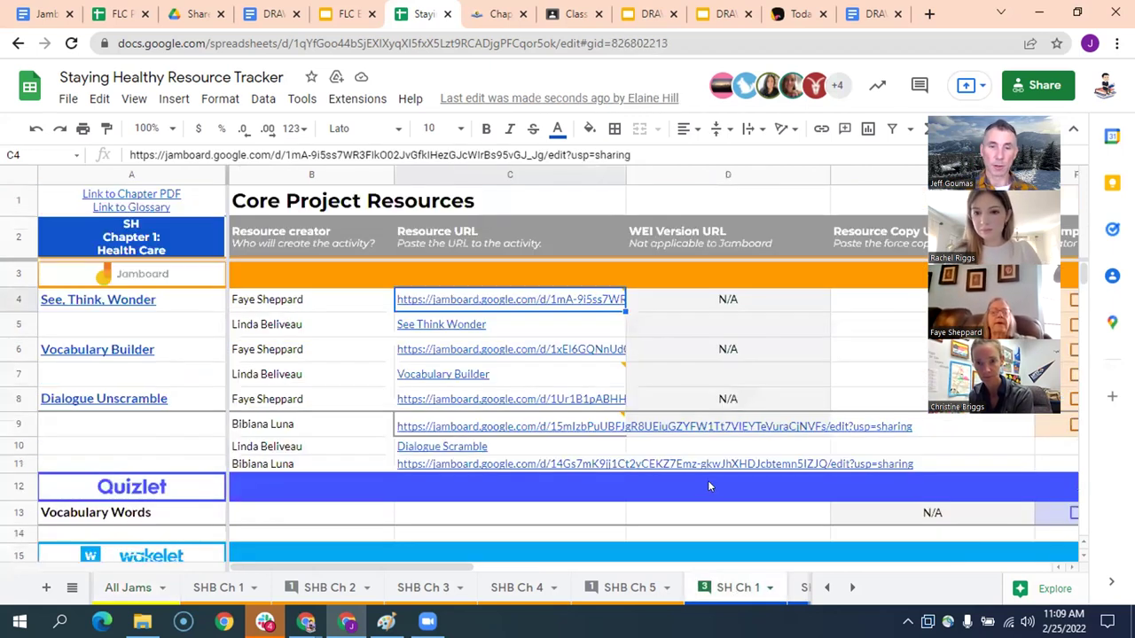
click(460, 352)
click(611, 381)
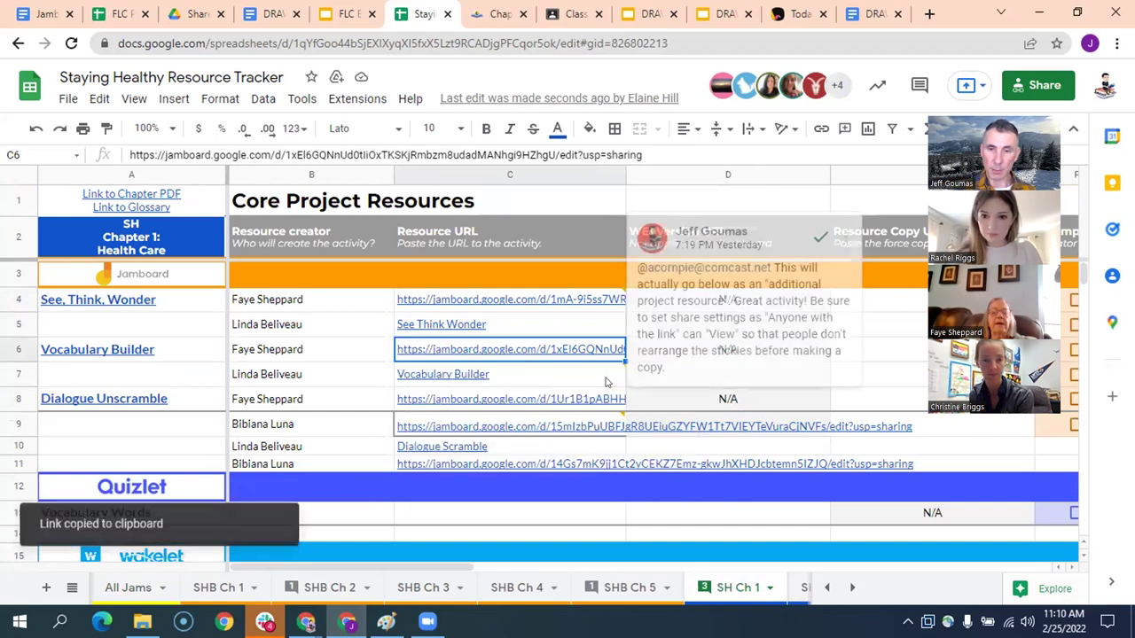
Paste the copied link into the Vocabulary Builder URL cell for Staying Healthy Chapter 1: Health Care (F10) on the All Jams sheet.
key(ctrl+shift+Page_Up)
key(ctrl+shift+Page_Up)
key(ctrl+shift+Page_Up)
key(ctrl+shift+Page_Up)
key(ctrl+shift+Page_Up)
key(ctrl+shift+Page_Up)
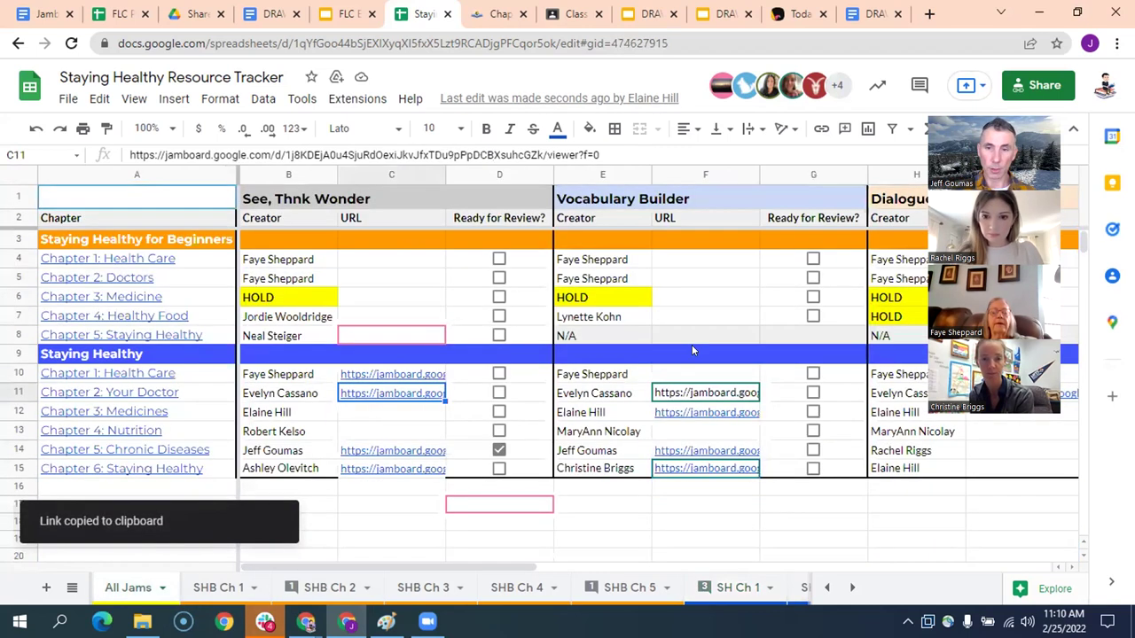
double_click(687, 374)
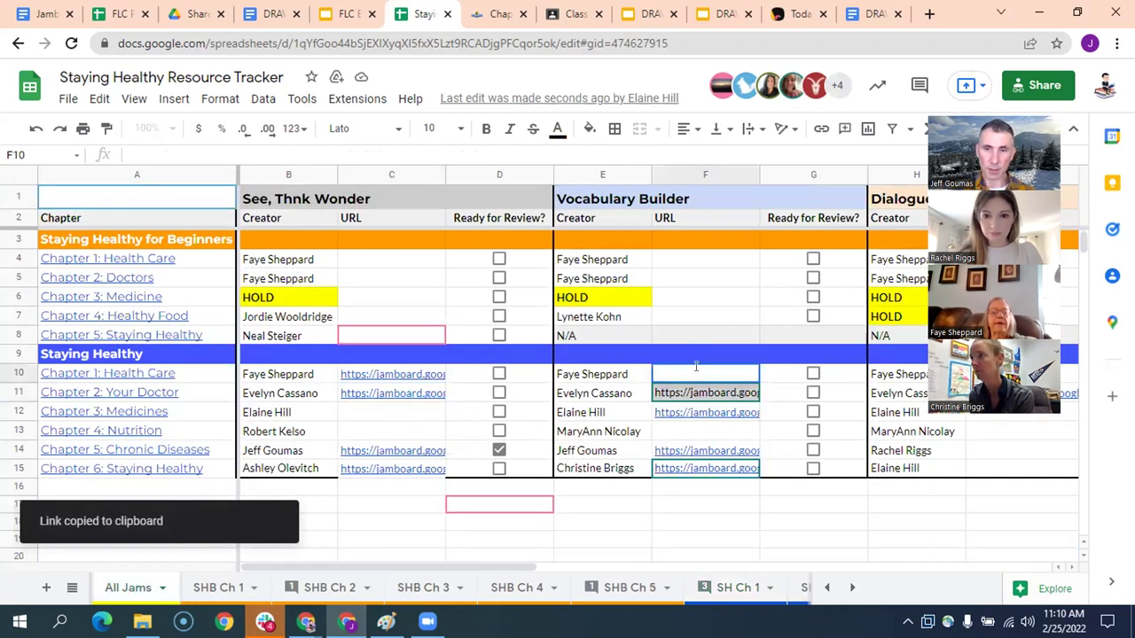
key(ctrl+v)
key(Return)
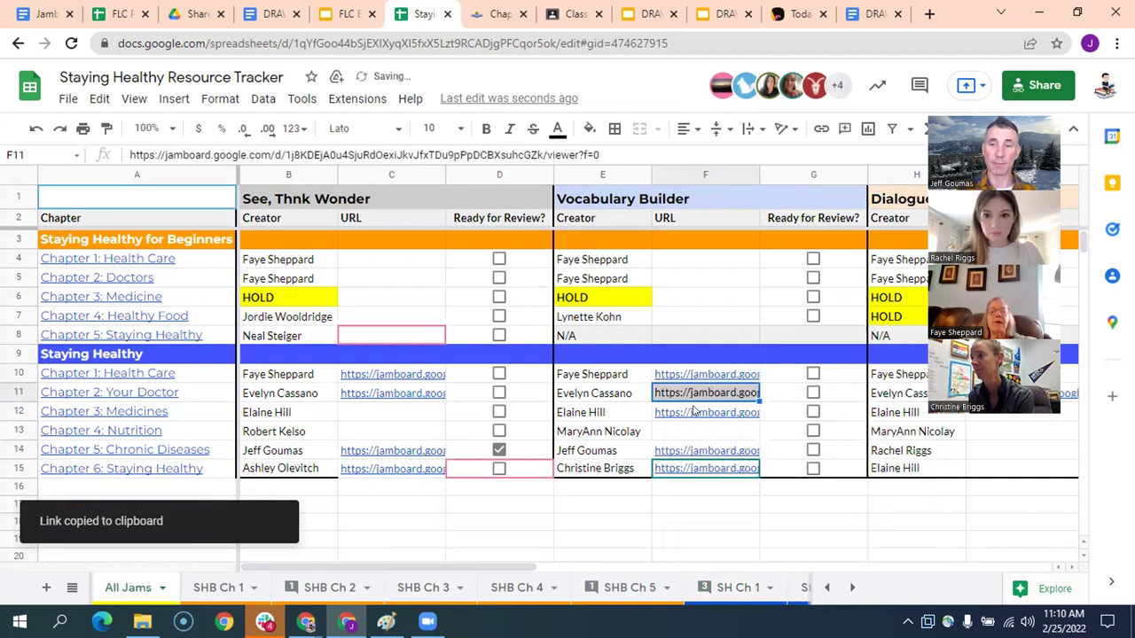
Return to the SH Ch 1 sheet and copy the first Dialogue Unscramble Jamboard link from C8.
click(761, 587)
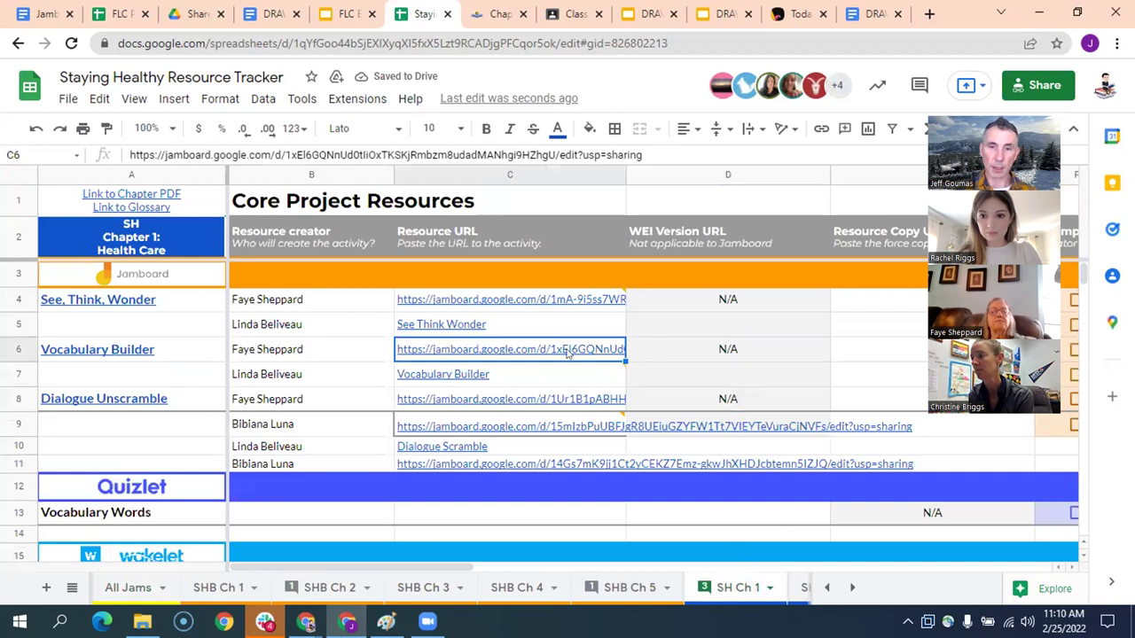
click(513, 399)
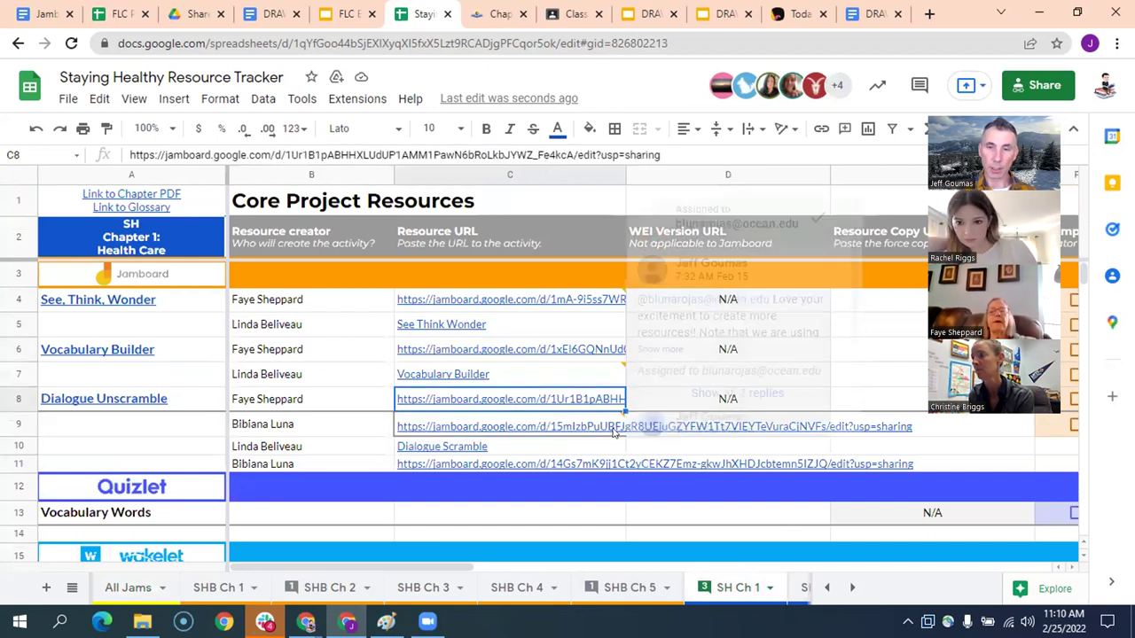
click(591, 432)
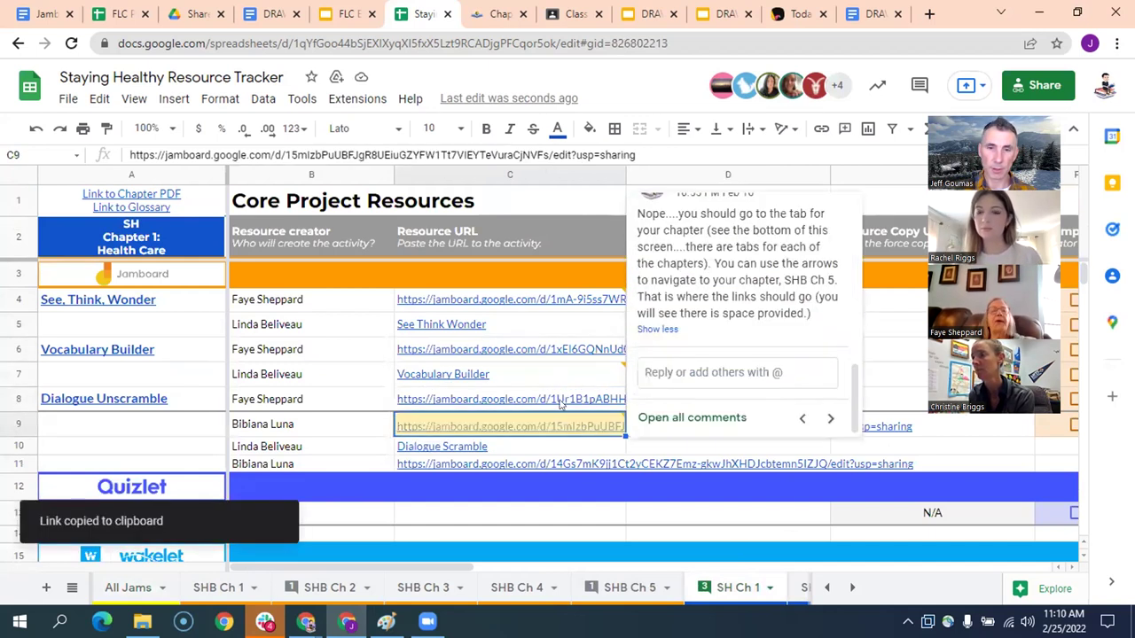
click(562, 402)
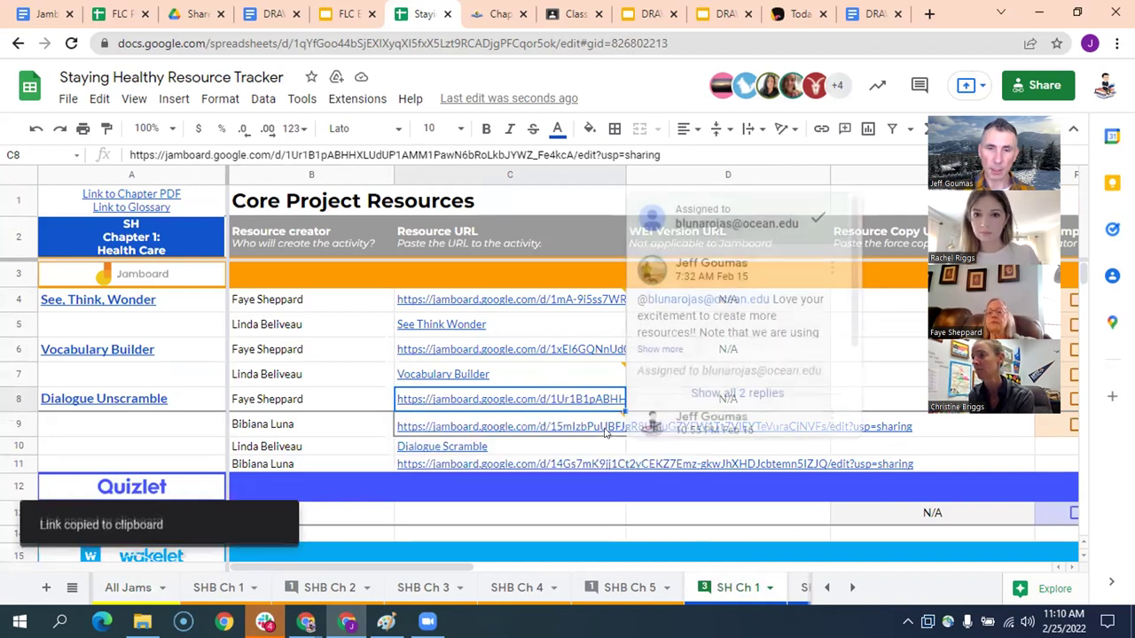
Paste the copied link into the Dialogue Unscramble URL cell for Staying Healthy Chapter 1: Health Care (I10) on All Jams.
click(129, 588)
click(845, 375)
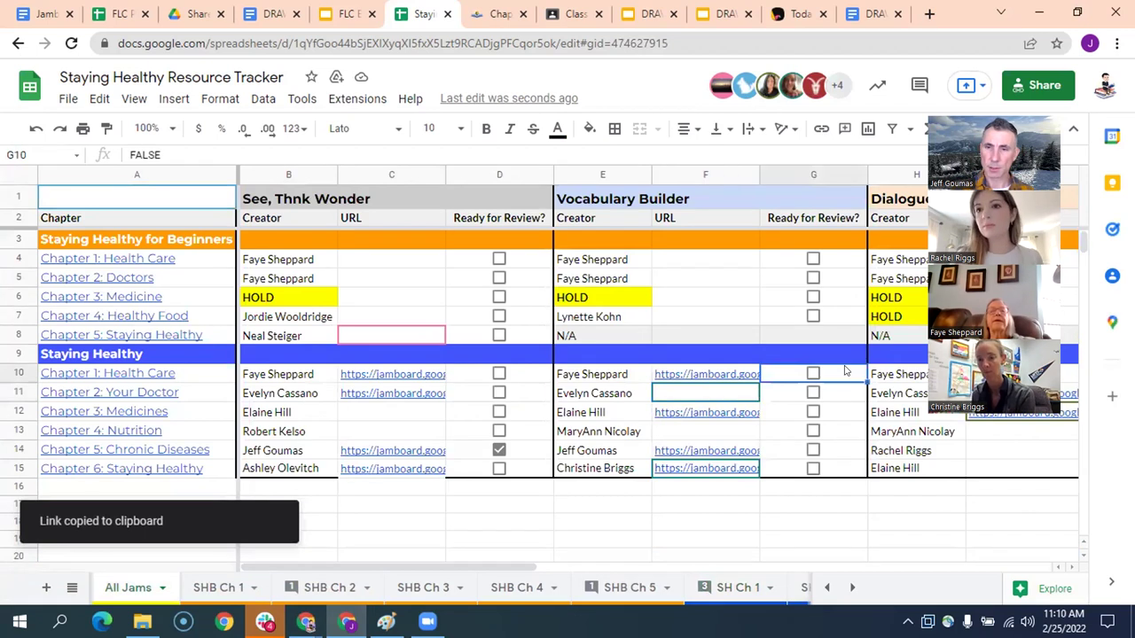
key(Right)
key(Right)
key(Right)
click(845, 371)
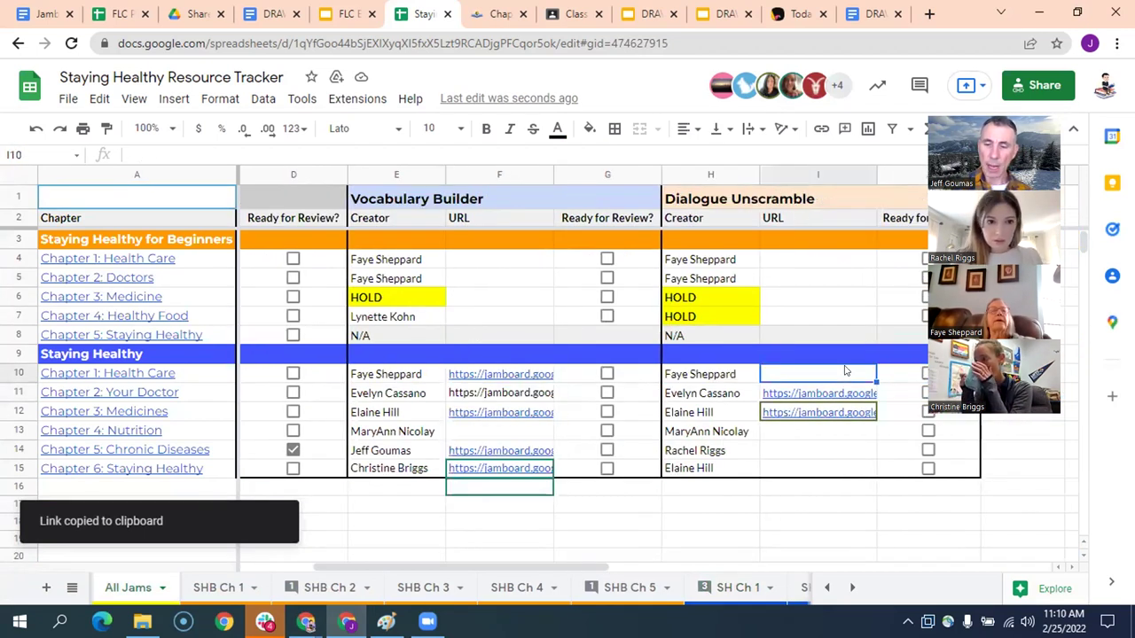
double_click(845, 371)
key(ctrl+v)
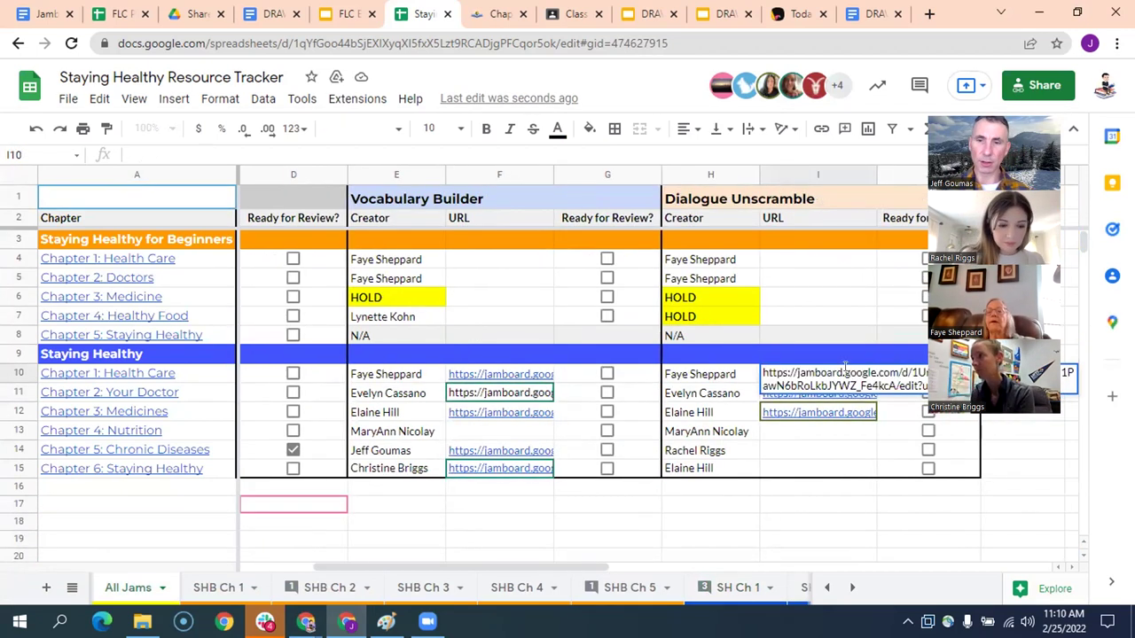
key(Return)
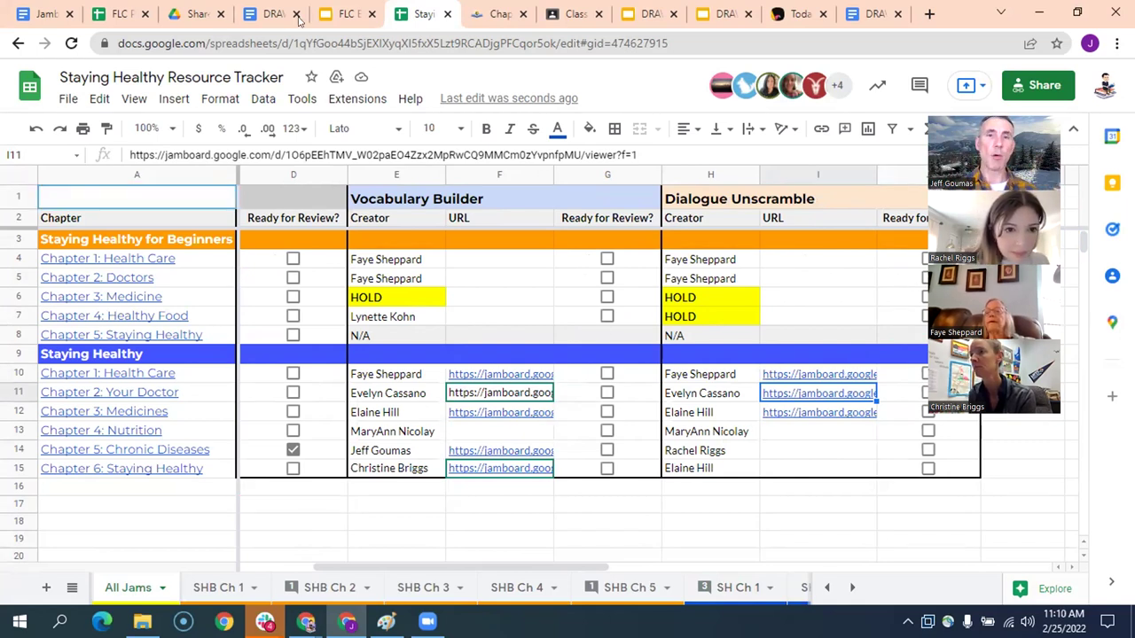
Switch to the FLC ETMS Session 2: Quizlet presentation in Google Slides and present it, advancing to the "Make Sure to Set as 'Anyone can view'" slide.
click(342, 12)
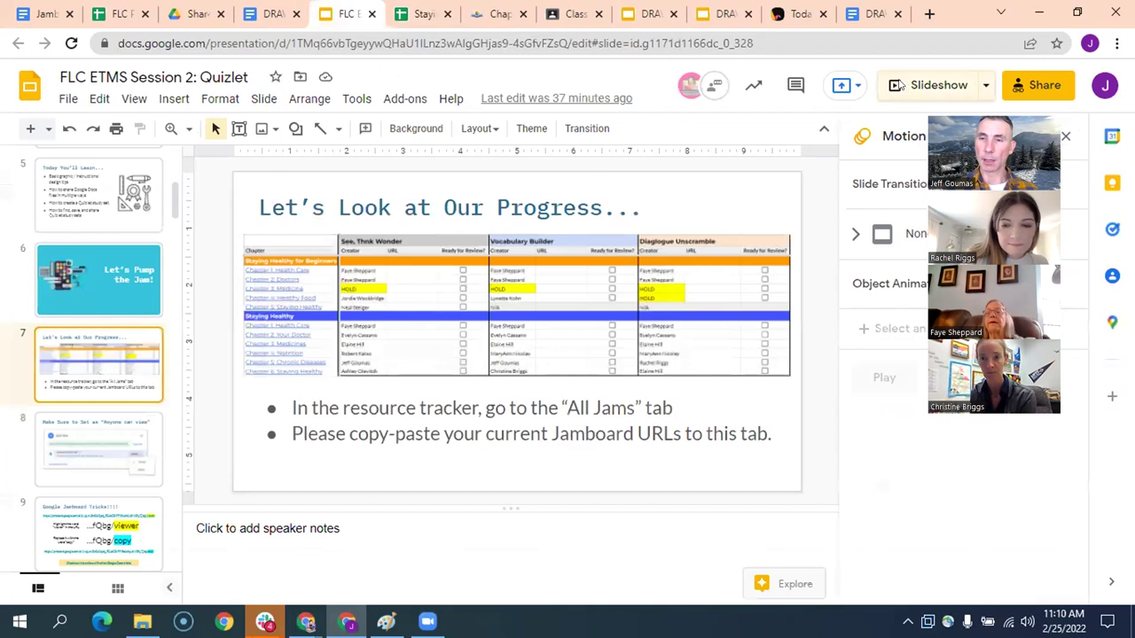
click(931, 85)
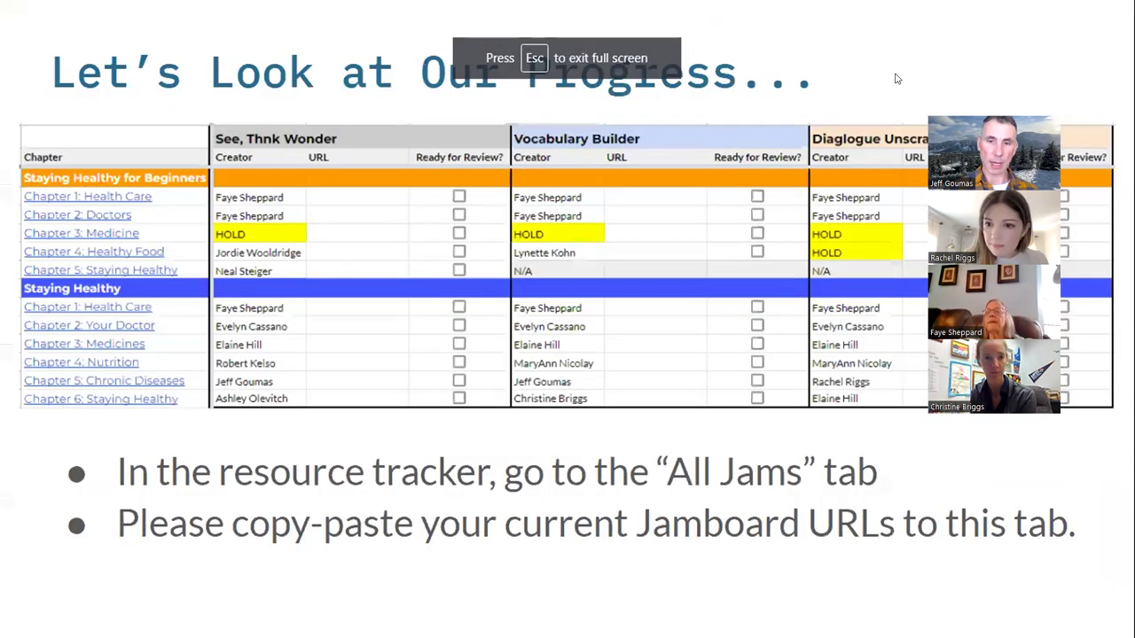
key(Right)
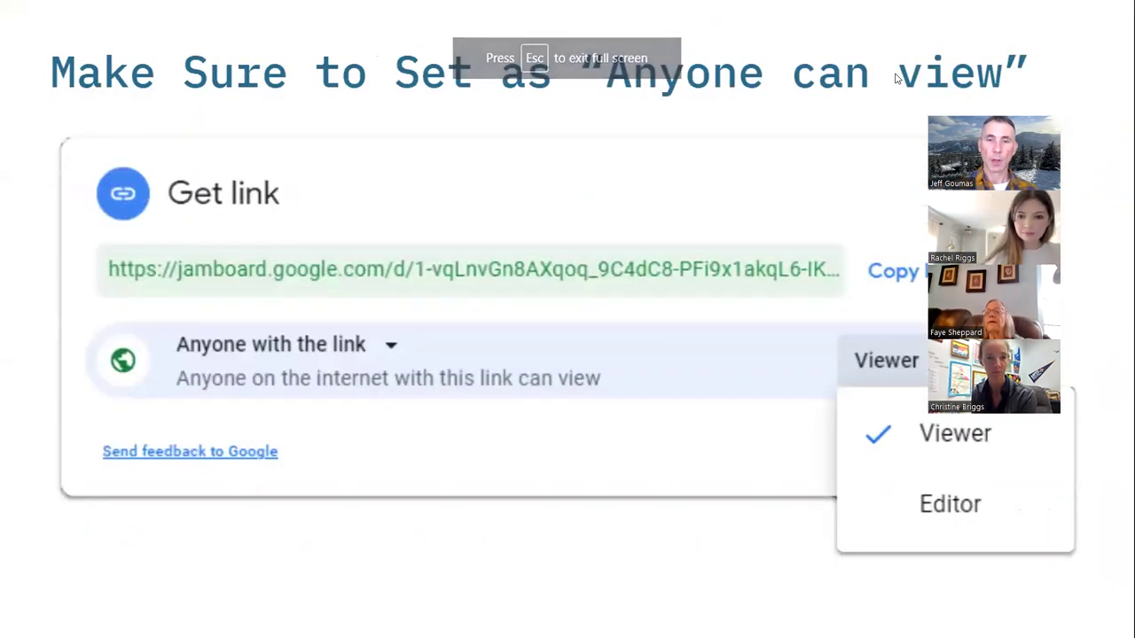